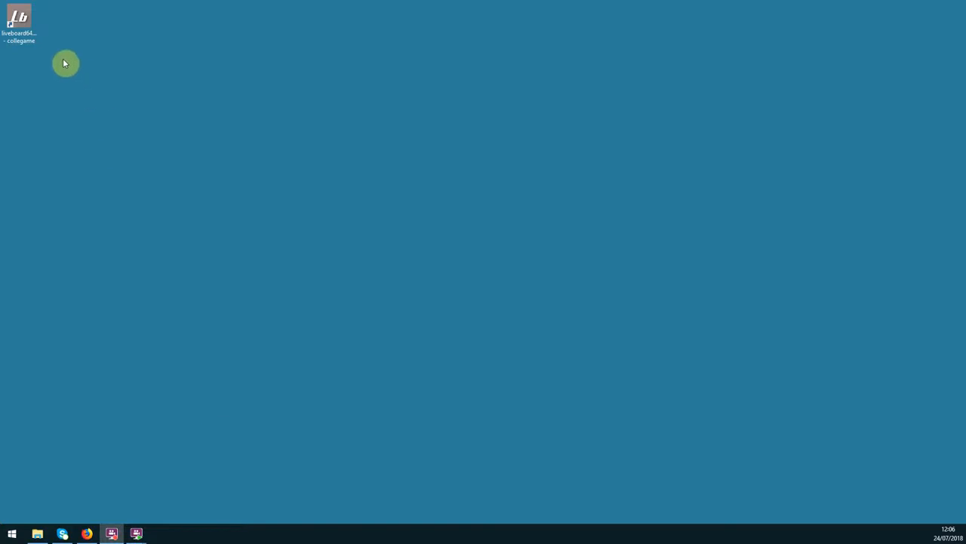
Launch LiveBoard and open the default.lvb project from the soccer folder inside sports_graphics
click(19, 27)
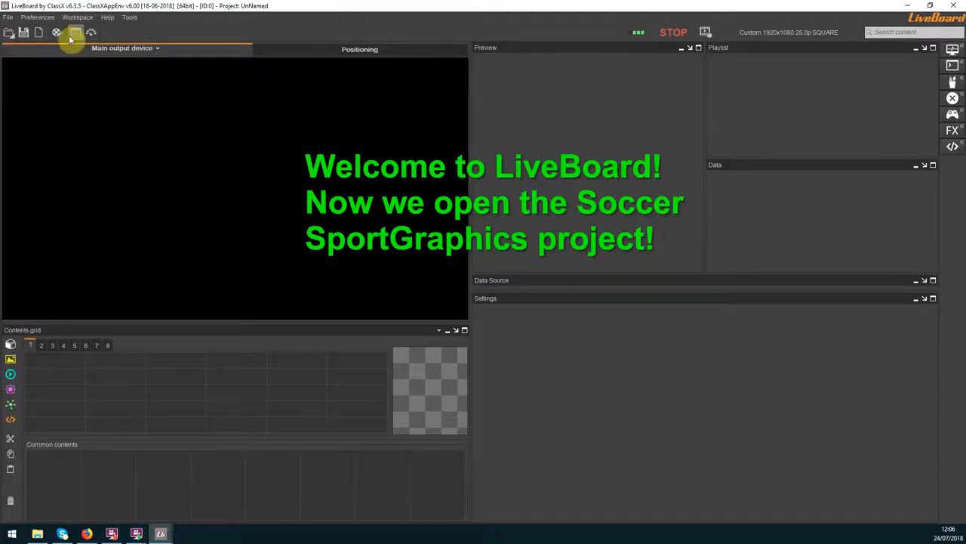
click(8, 17)
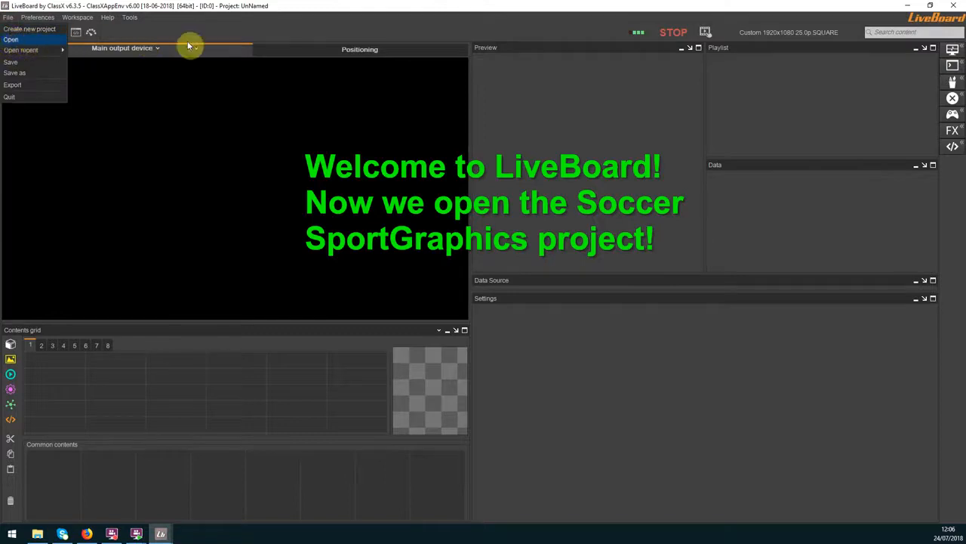
key(Return)
click(354, 154)
scroll(360, 164, up, 1)
click(356, 167)
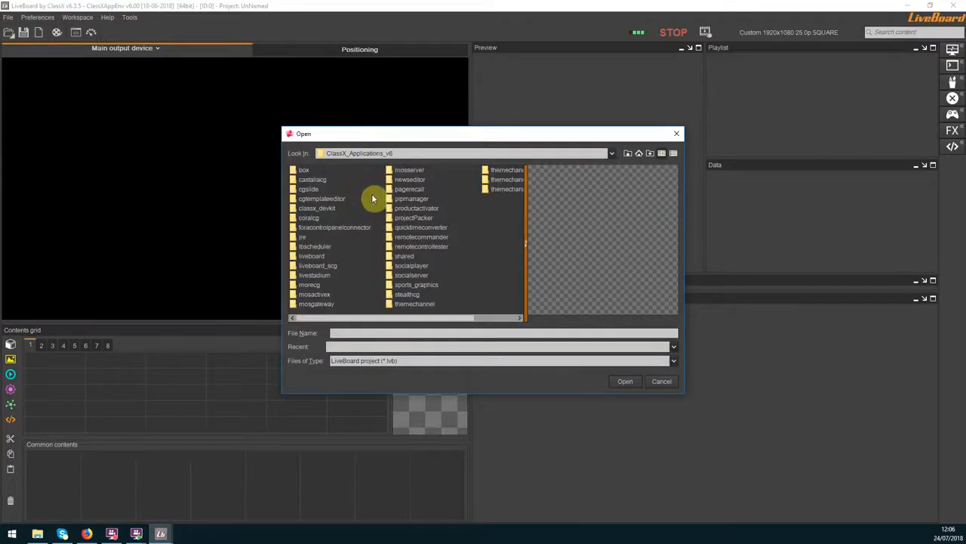
double_click(398, 285)
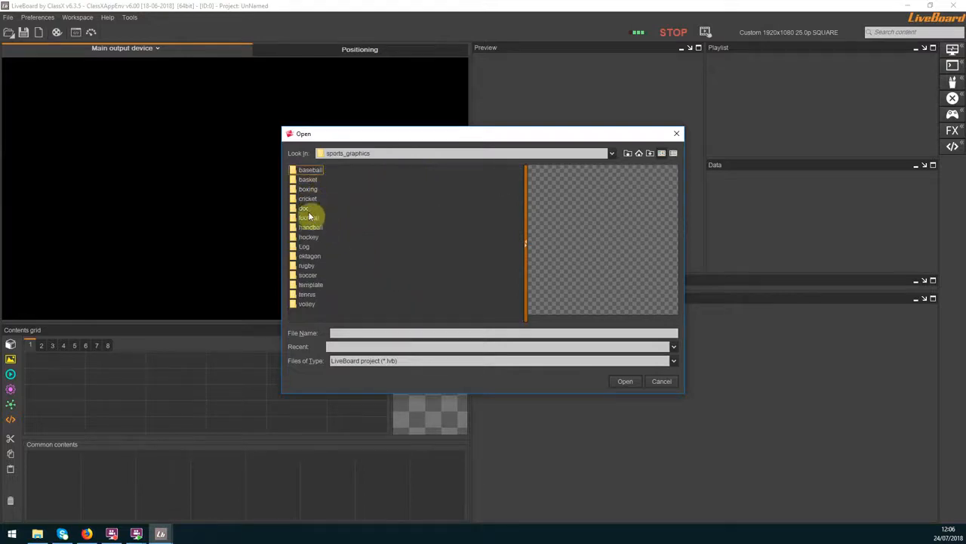
double_click(305, 277)
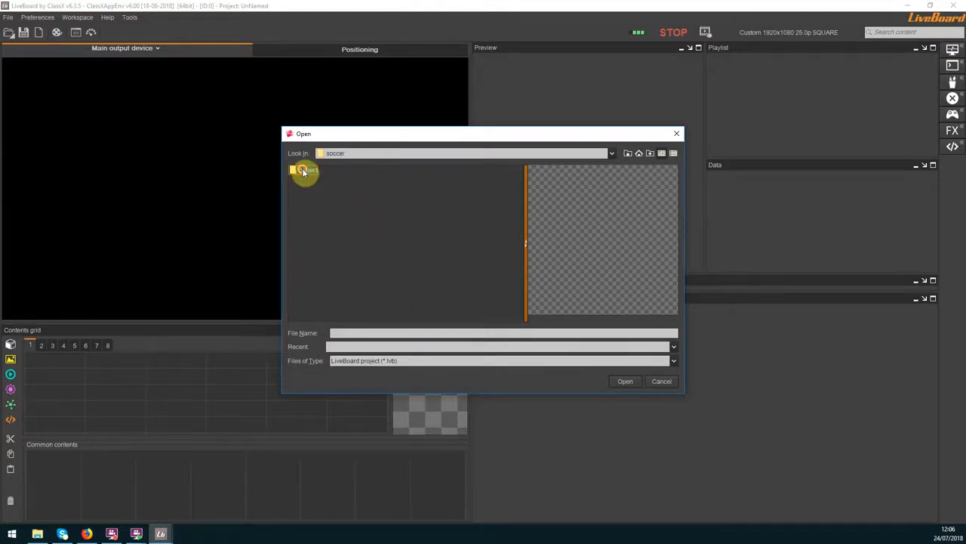
double_click(303, 171)
click(311, 183)
click(612, 384)
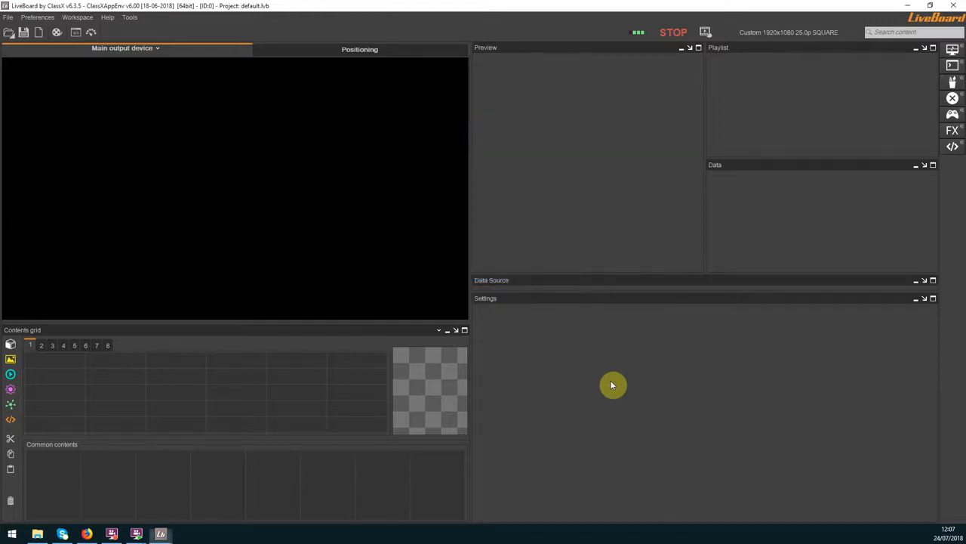
Show the positioning view and launch the Soccer Script content with its application window maximized
click(340, 50)
click(443, 466)
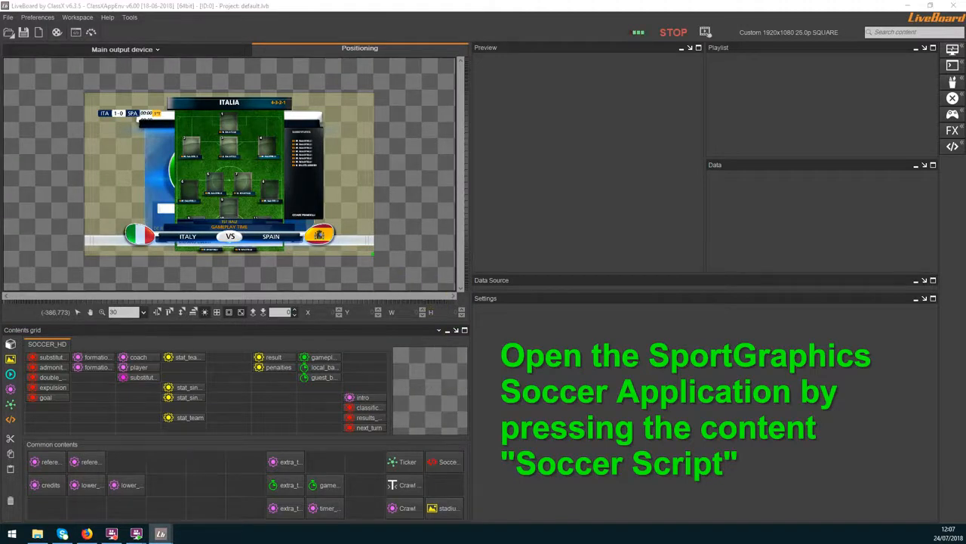
drag(224, 77, 518, 2)
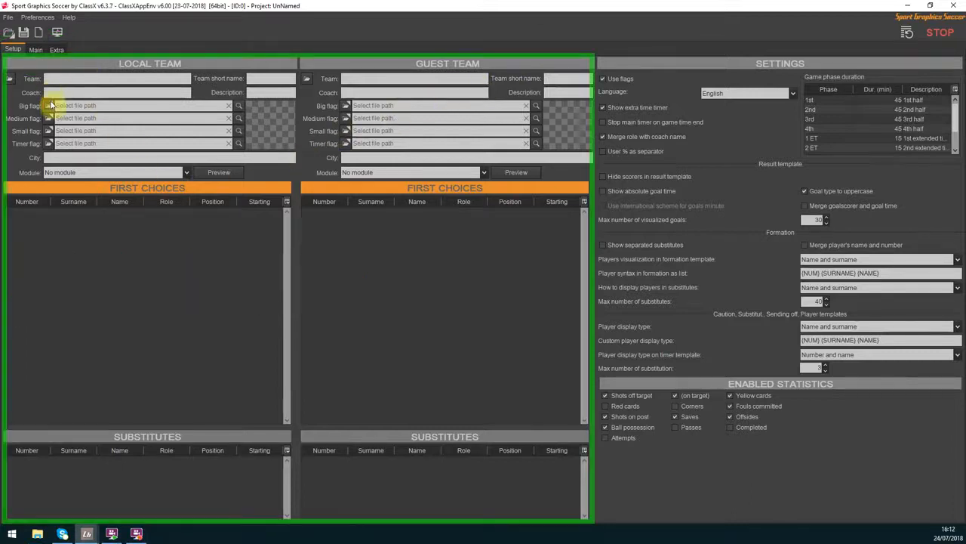
Set the local team's big flag to italy_big.png from the logos folder of the shared sports_graphics pictures
click(48, 106)
click(369, 152)
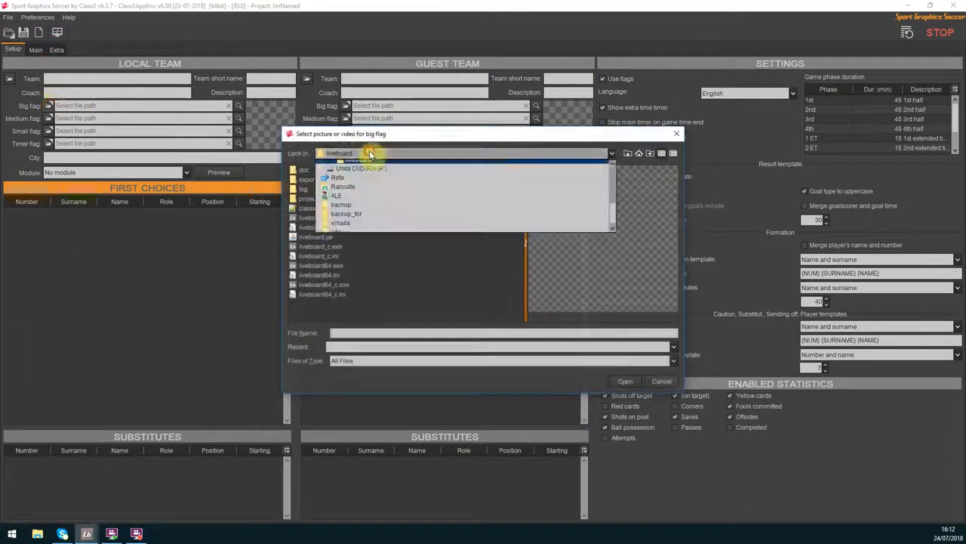
scroll(380, 176, up, 2)
click(371, 177)
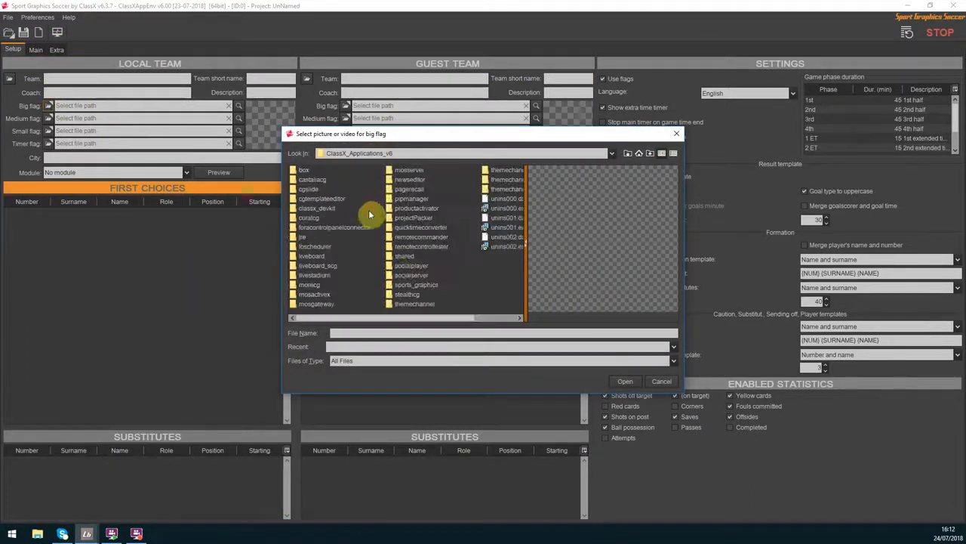
double_click(404, 259)
double_click(309, 266)
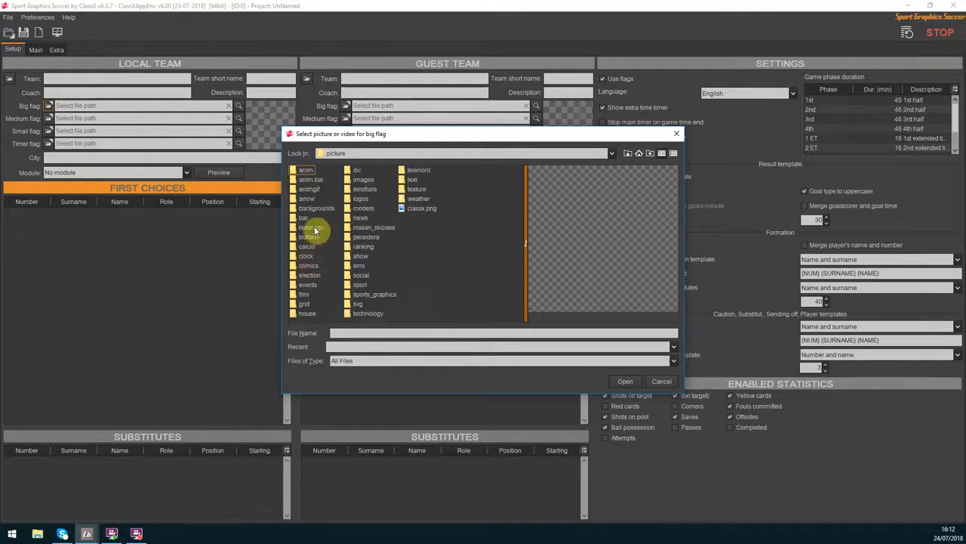
double_click(351, 294)
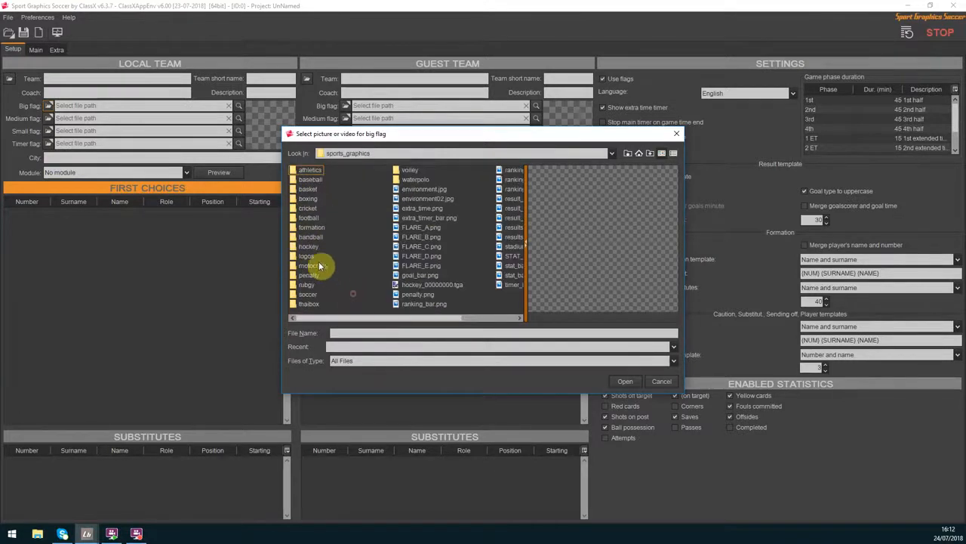
double_click(313, 257)
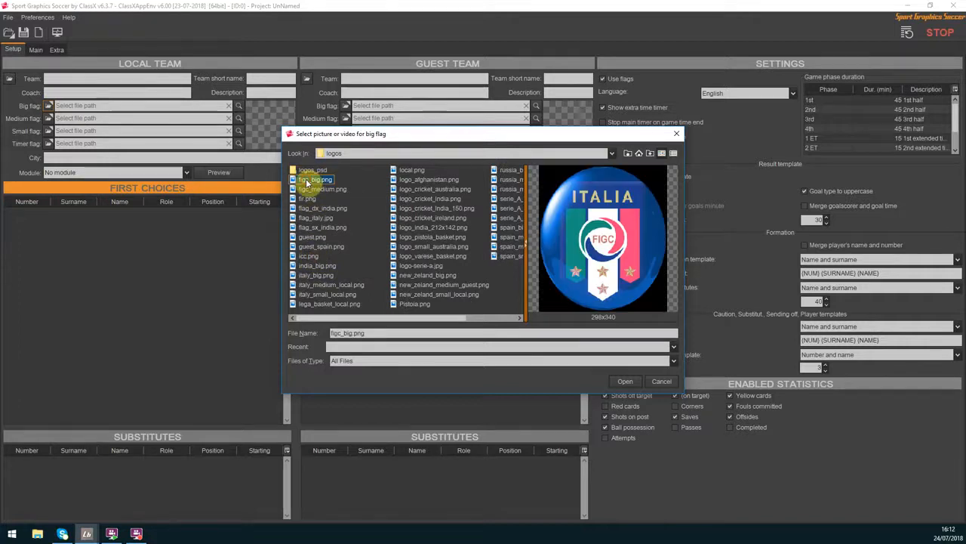
key(Down)
key(Down)
key(Down)
key(Down)
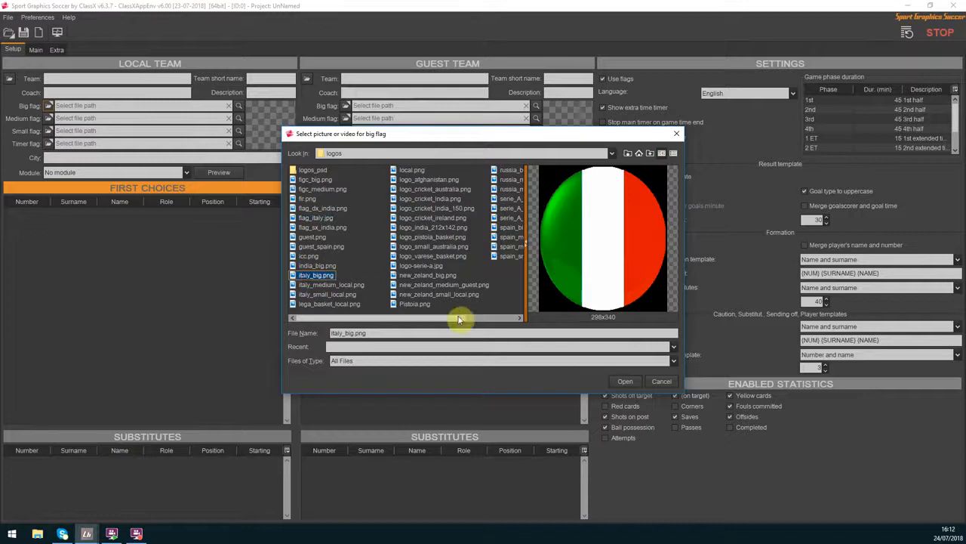
click(625, 381)
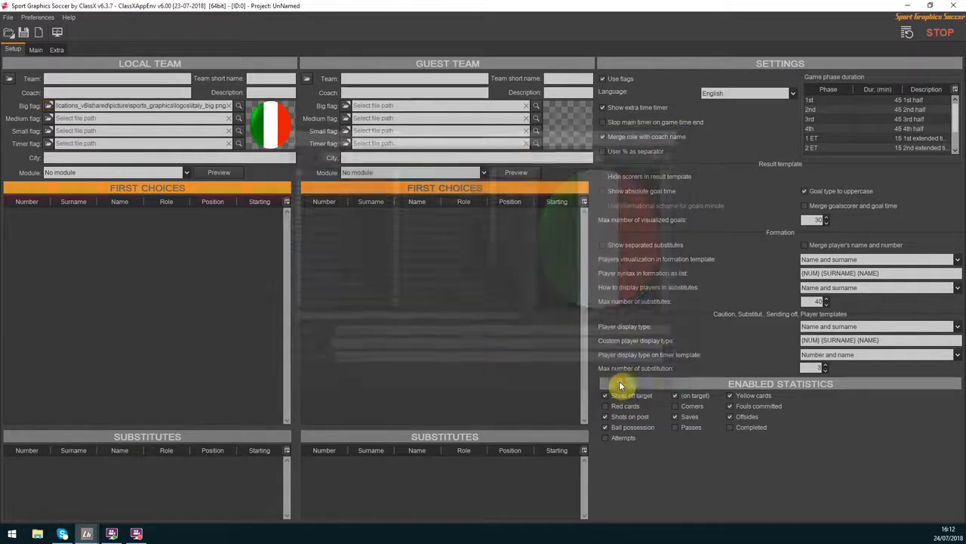
Check the local team's medium and big flag previews and look through the available formation modules without choosing one
click(240, 118)
click(238, 107)
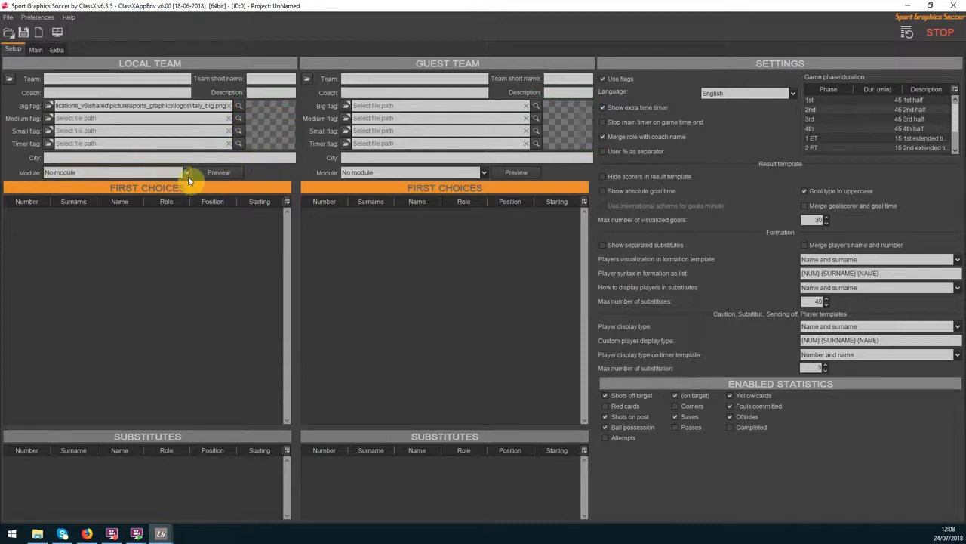
click(186, 173)
drag(187, 194, 186, 225)
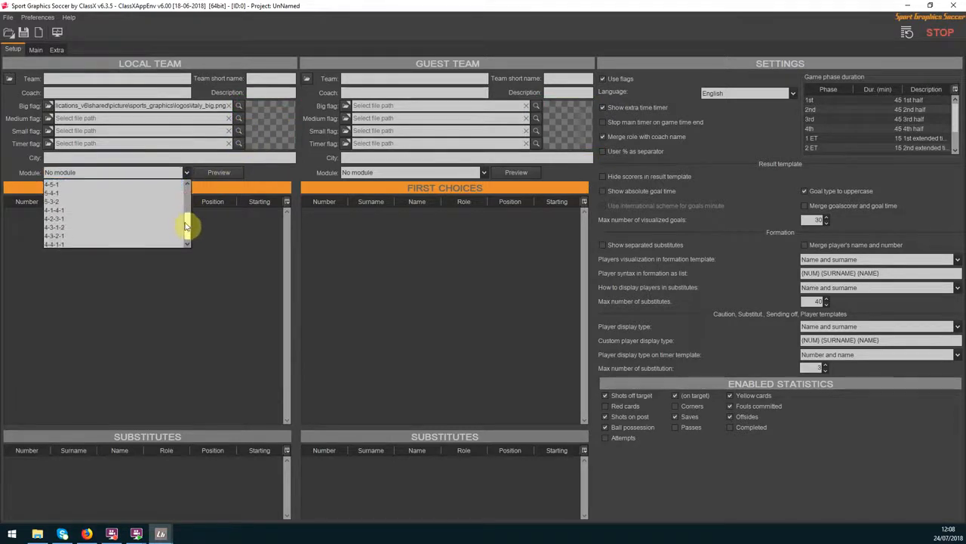
click(207, 231)
Add an empty player row to the local team's first choices
right_click(209, 230)
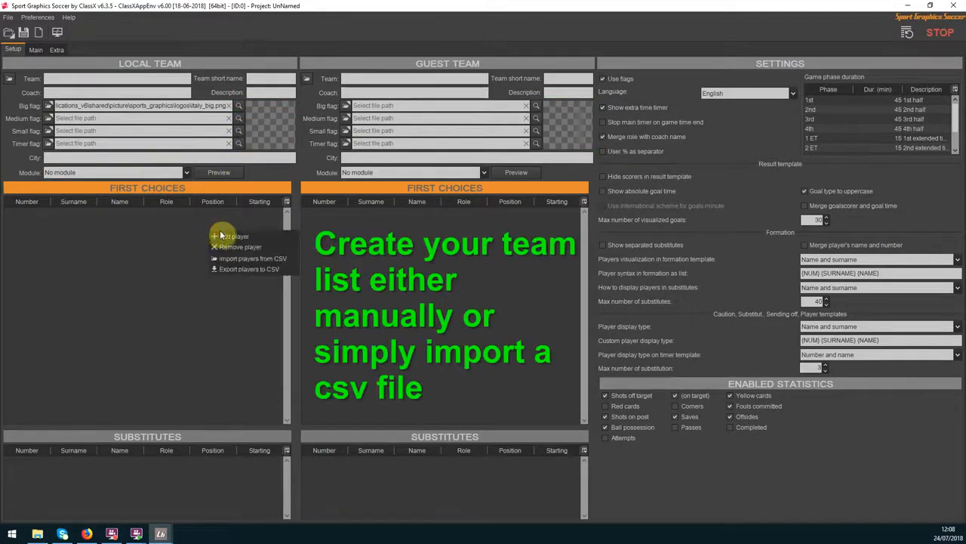
click(234, 236)
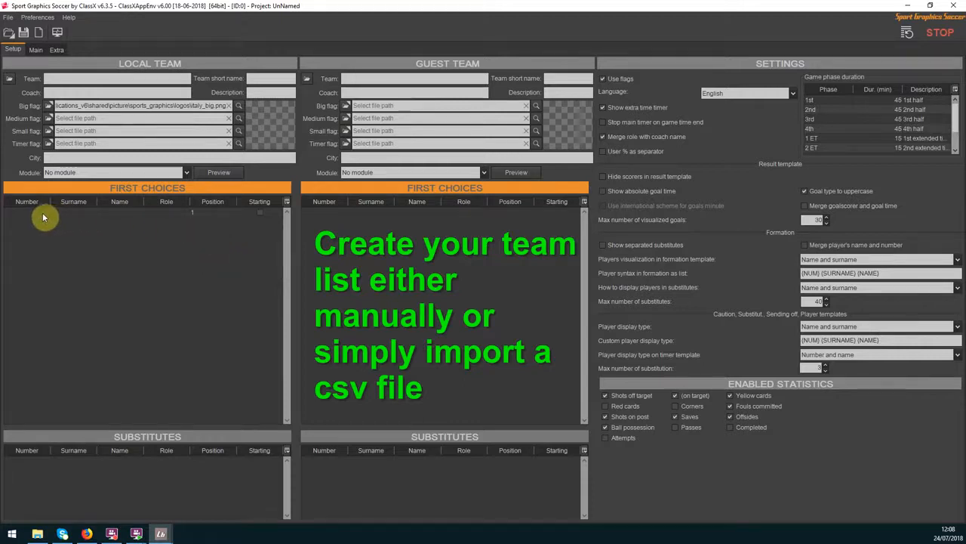
click(67, 214)
click(117, 215)
Import the local team's players from Italia.csv in the soccer data source folder, without marking any first choices
right_click(121, 241)
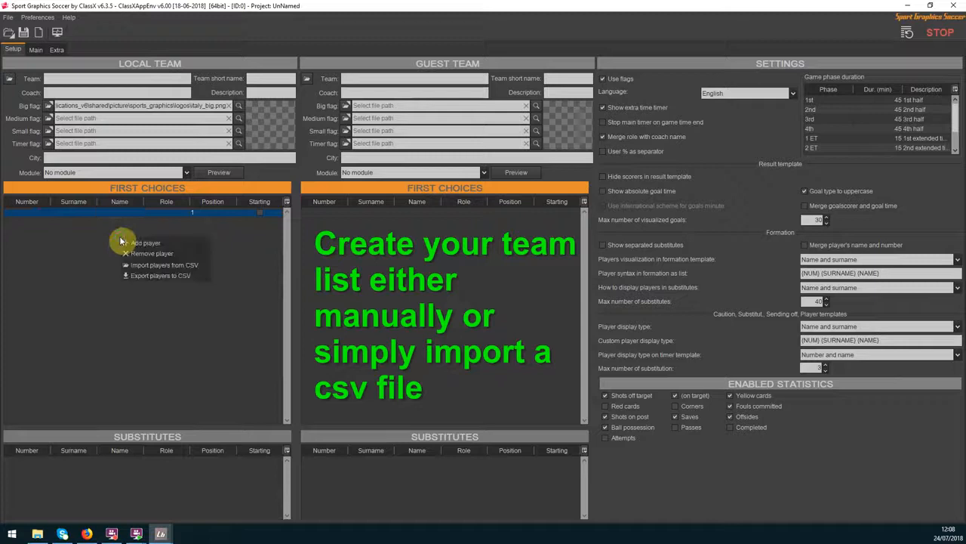
click(142, 267)
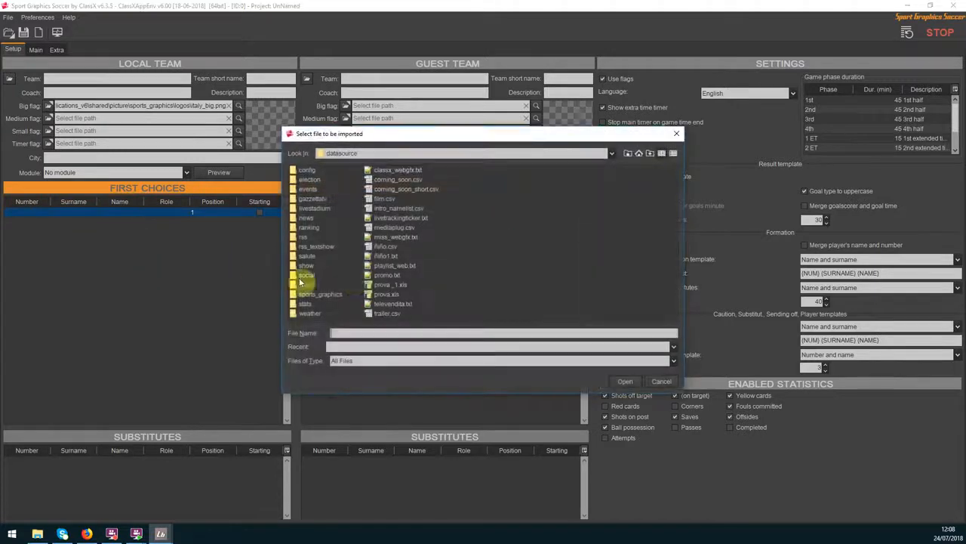
double_click(313, 294)
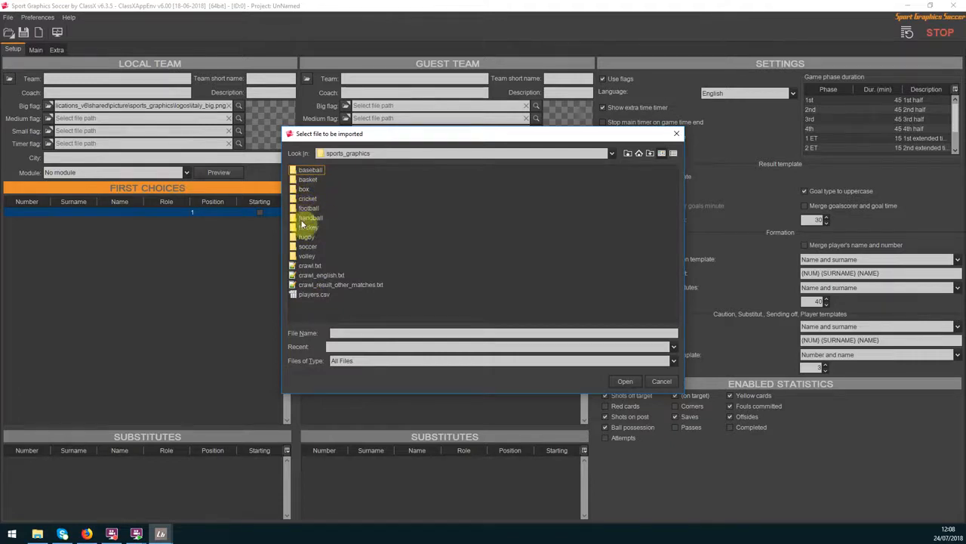
double_click(301, 249)
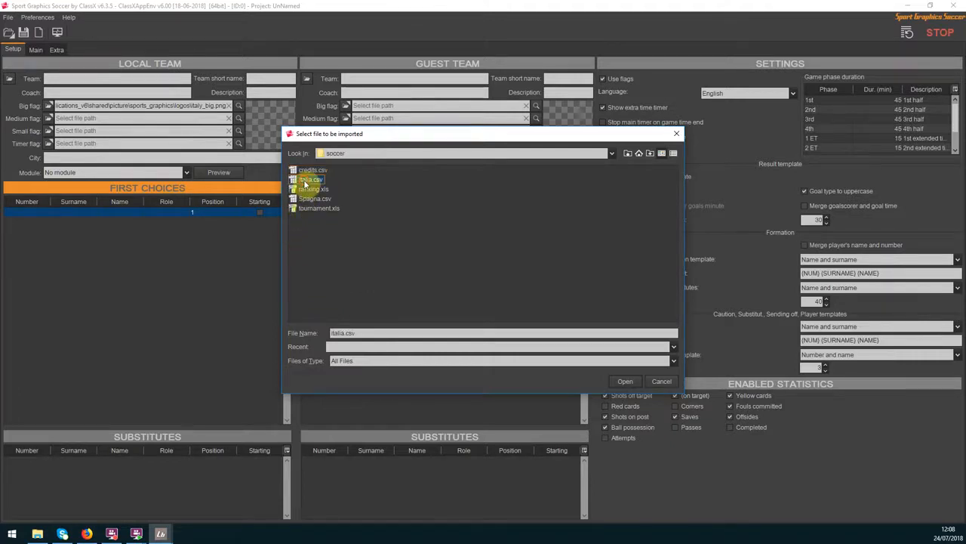
click(620, 382)
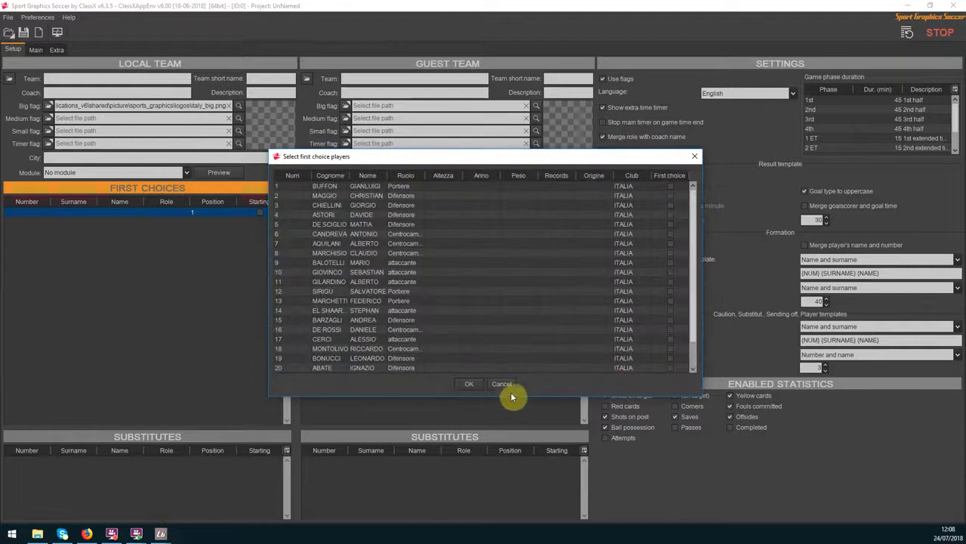
click(469, 383)
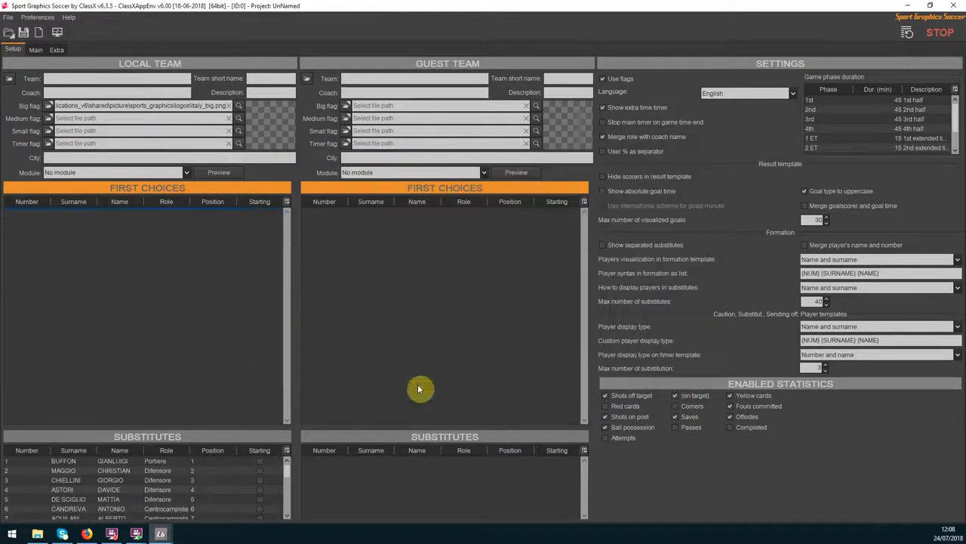
Enlarge the local substitutes list, move players 1 to 4 into the first choices, and view that list's column options
drag(160, 427, 168, 345)
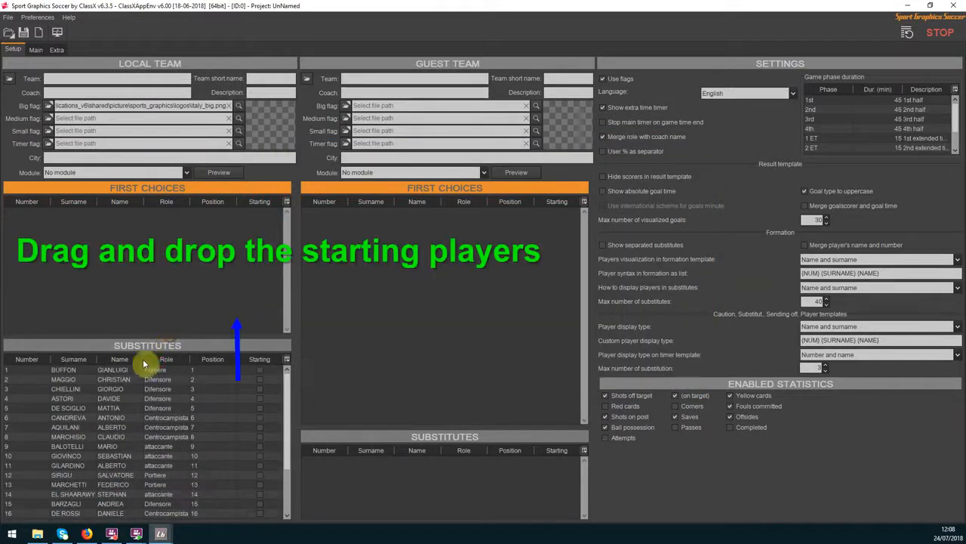
click(130, 370)
drag(132, 375, 137, 293)
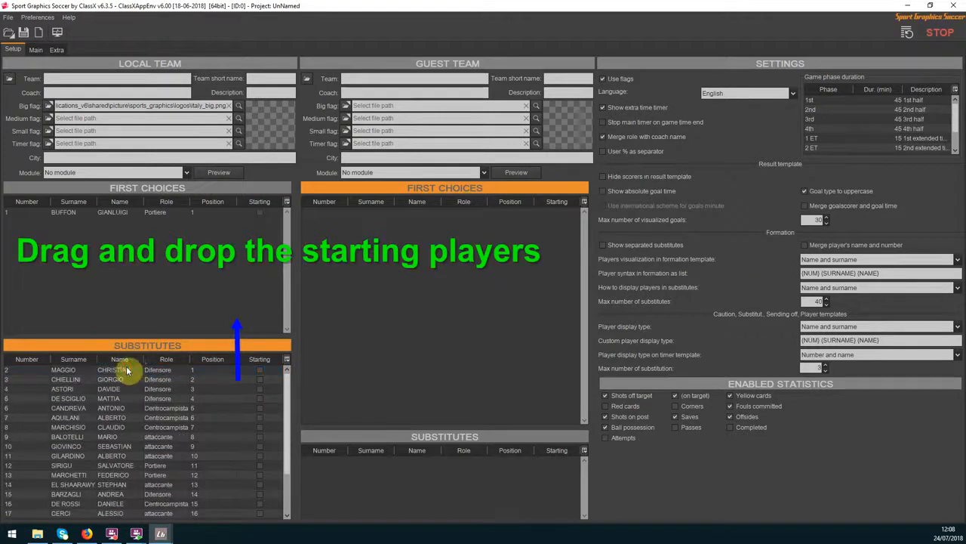
drag(127, 375, 137, 282)
click(287, 202)
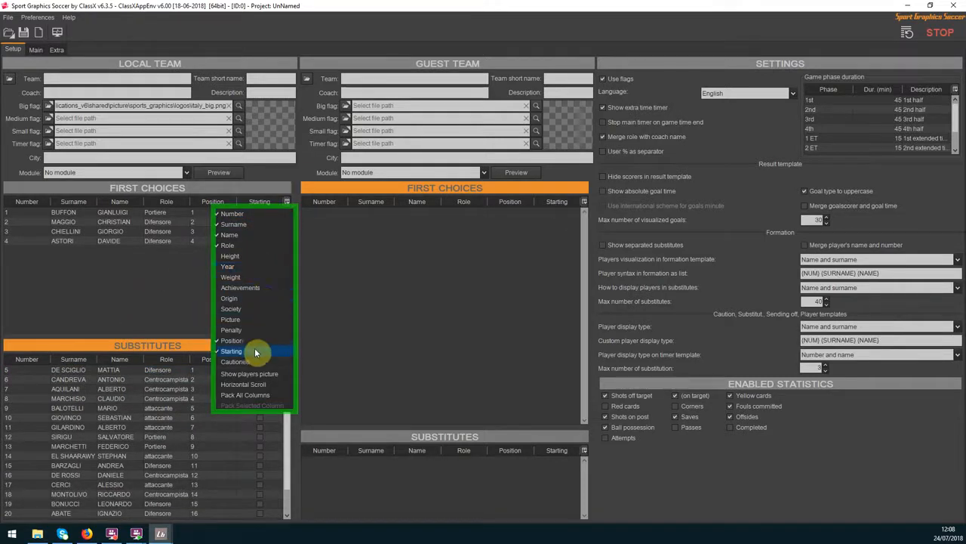
click(190, 318)
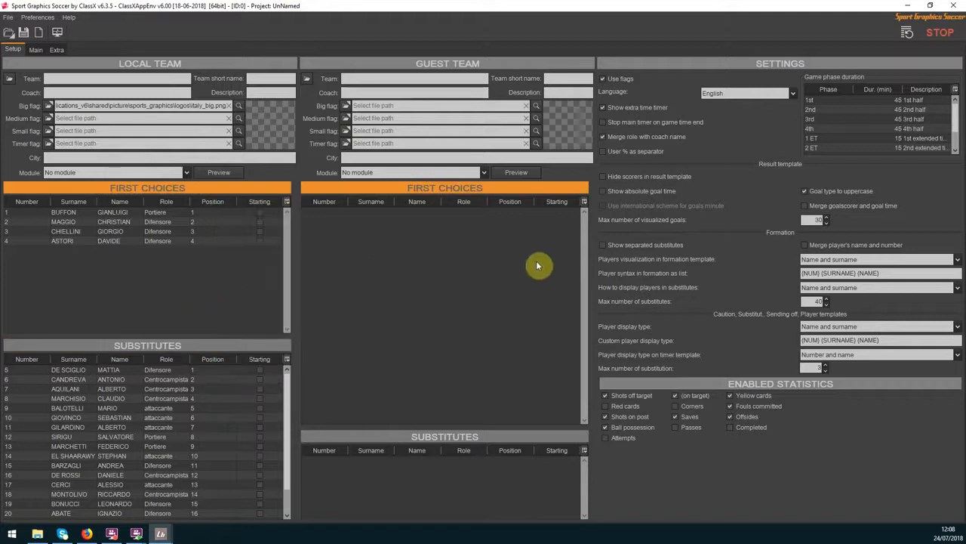
Disable the (on target) and Saves statistics and enable Passes in the match settings
click(675, 427)
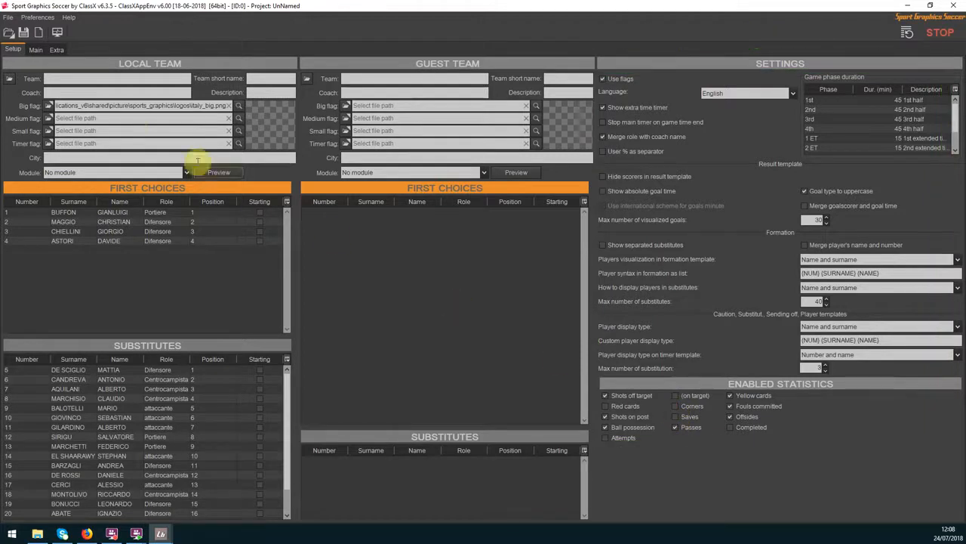
Go to the Main page, select player 1 in the local first choices, and review that list's column options
click(35, 50)
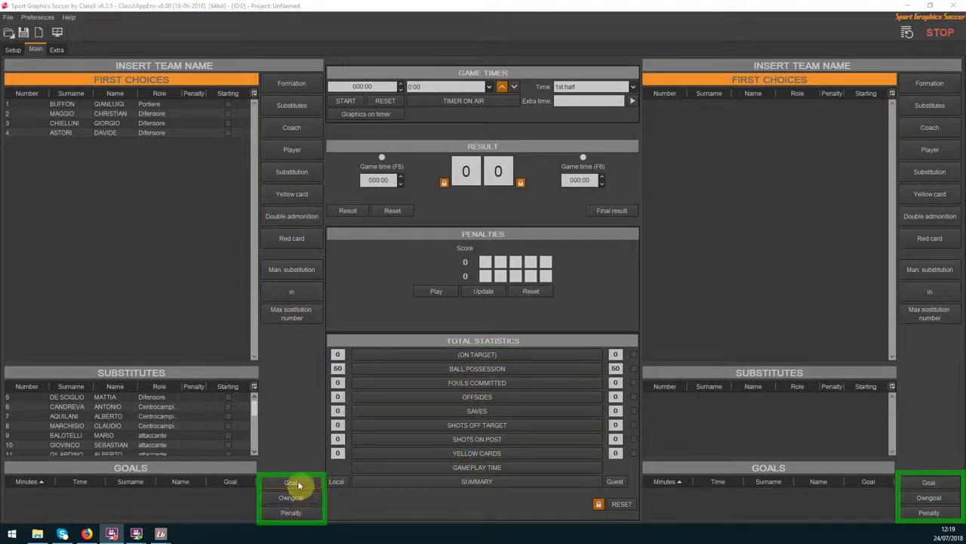
click(106, 105)
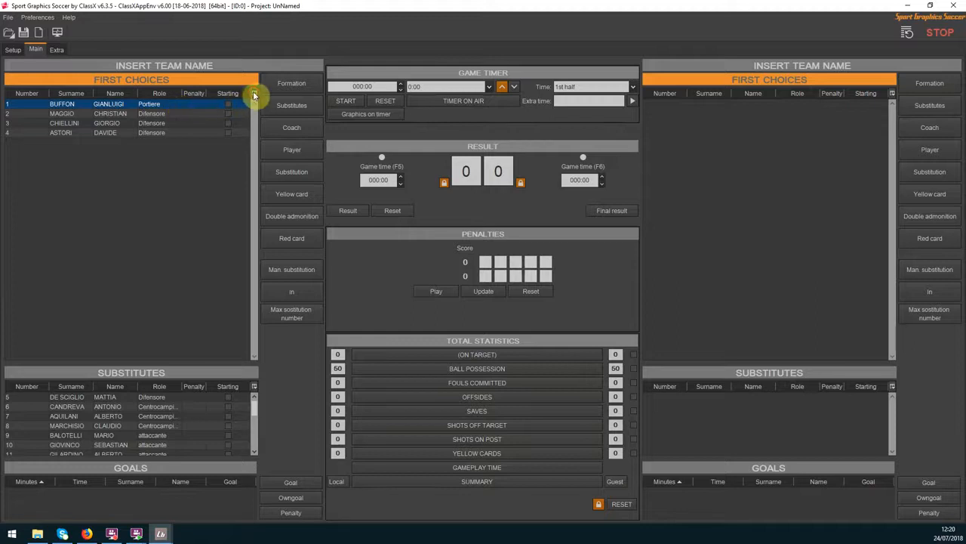
click(253, 93)
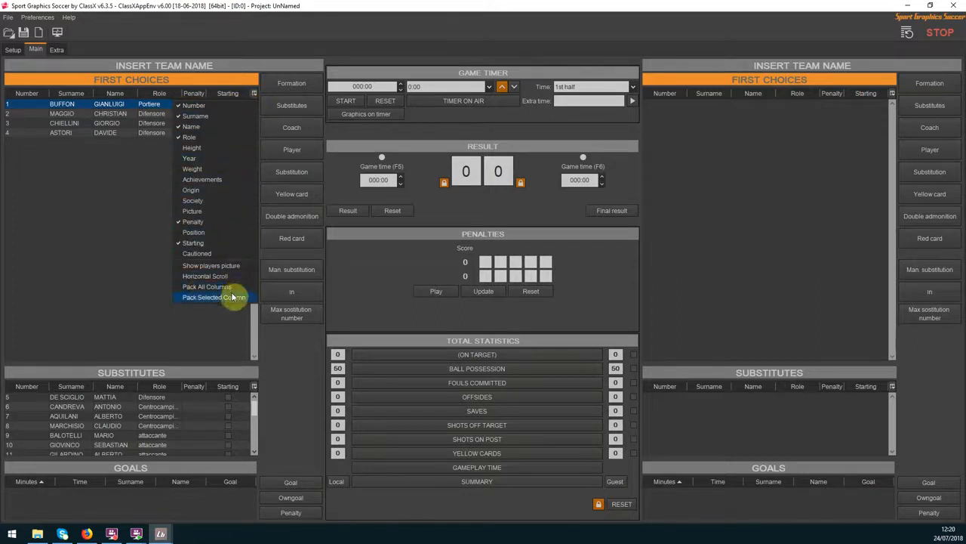
click(138, 214)
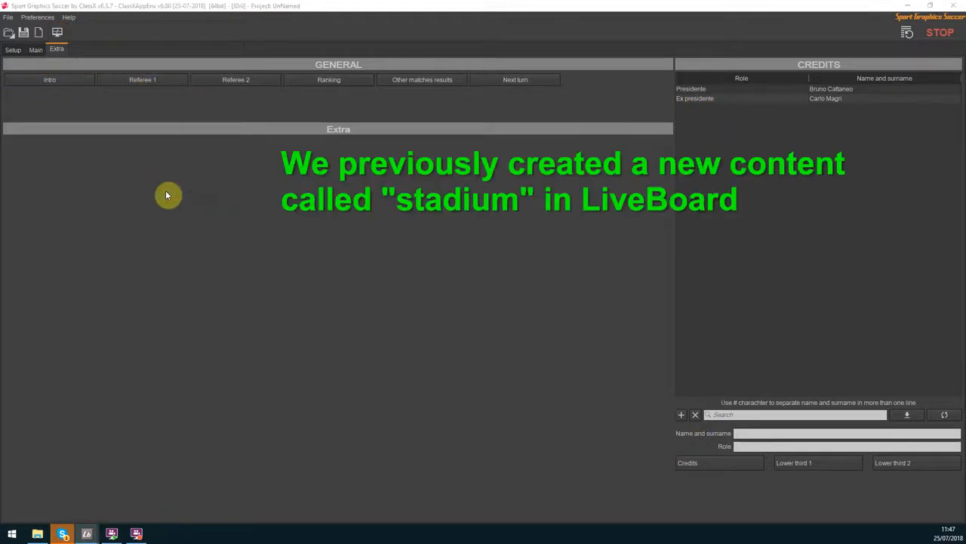
Add an extra button named stadium linked to the stadium content, and reopen its settings to check them
click(169, 191)
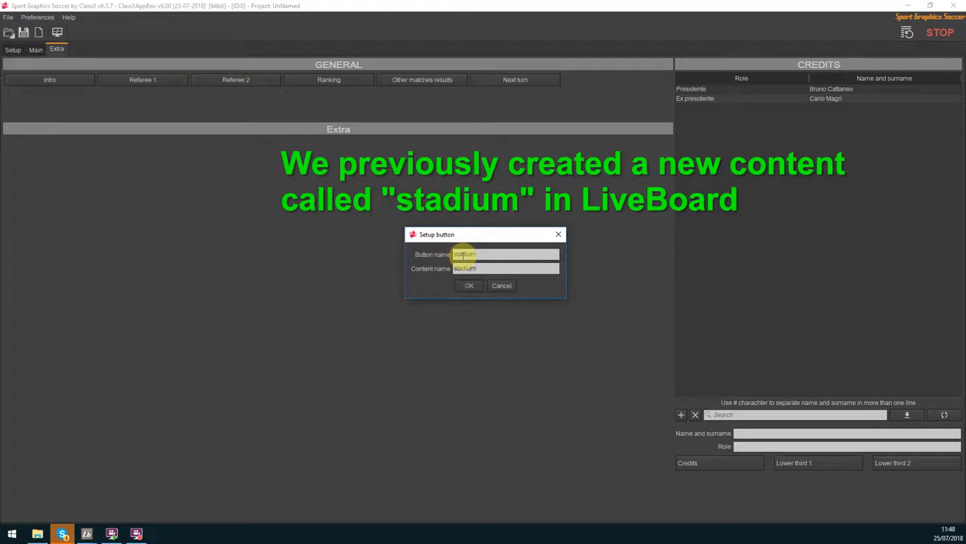
click(465, 286)
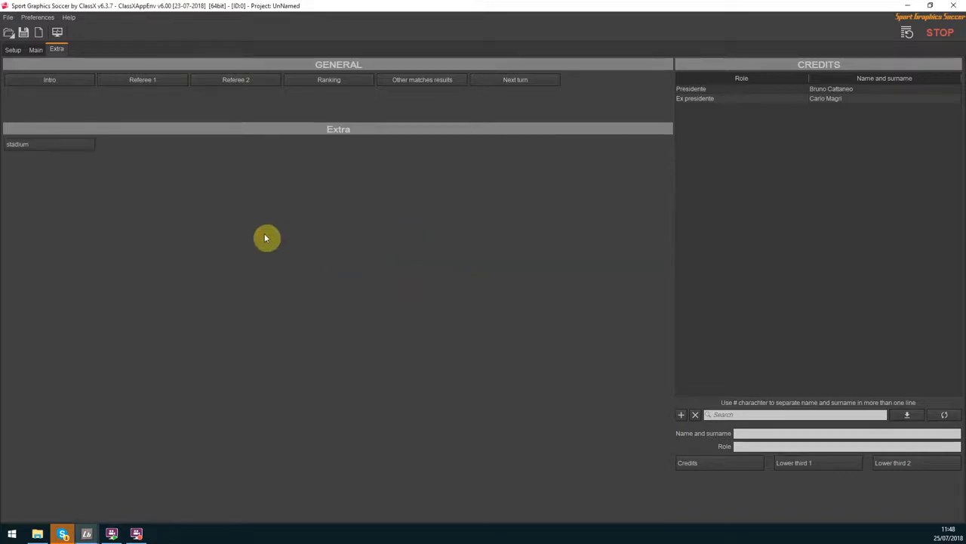
click(92, 154)
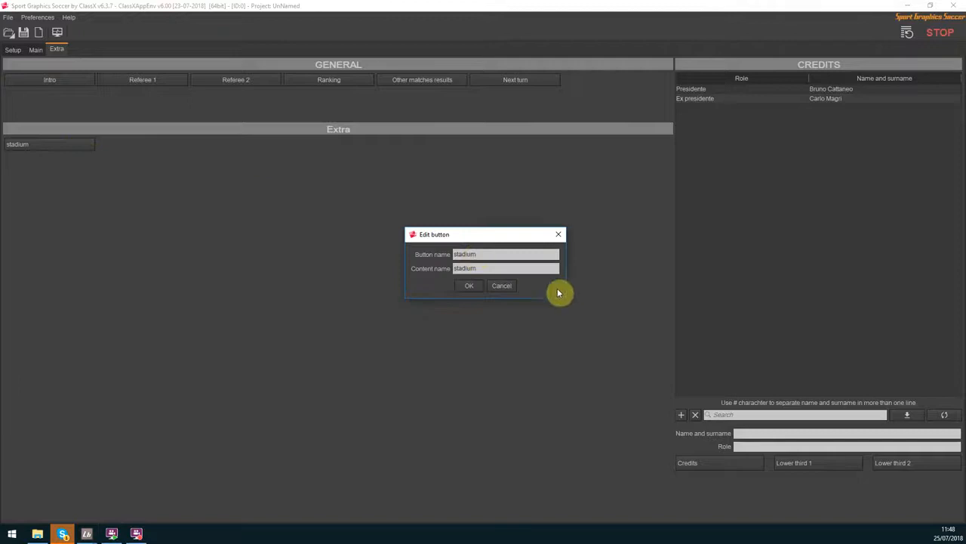
click(476, 289)
right_click(80, 146)
click(97, 170)
click(489, 281)
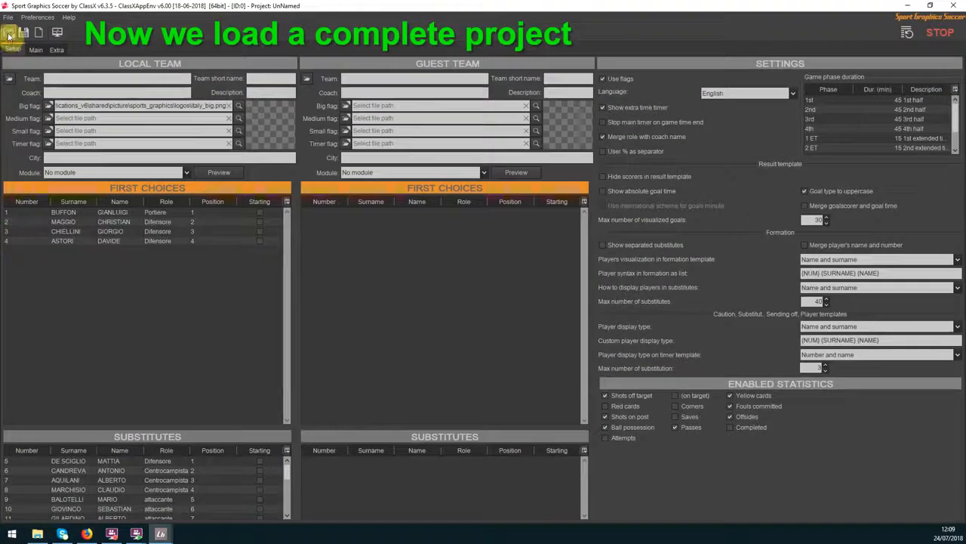
Open the project ITA-SPA.ssc from the soccer project folder under sports_graphics
click(9, 36)
click(362, 154)
click(366, 182)
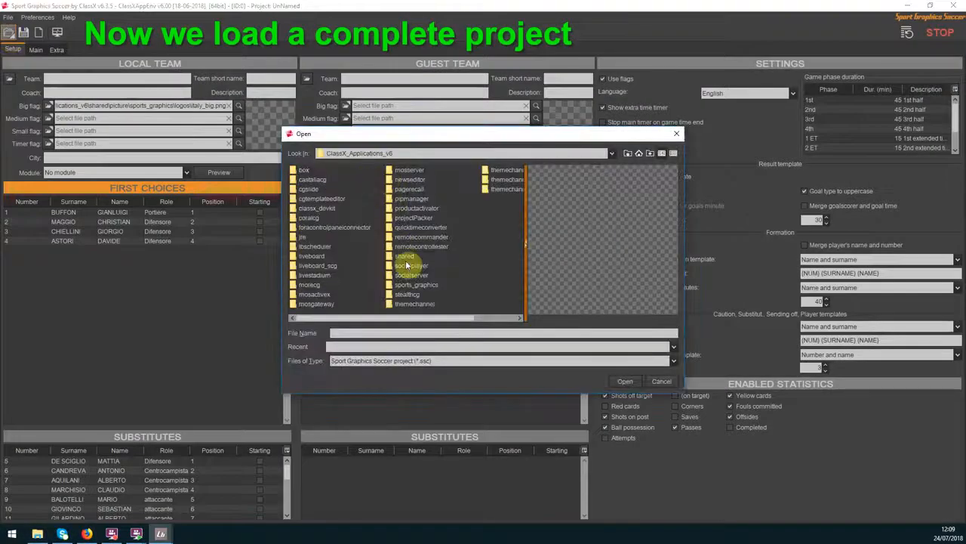
double_click(410, 284)
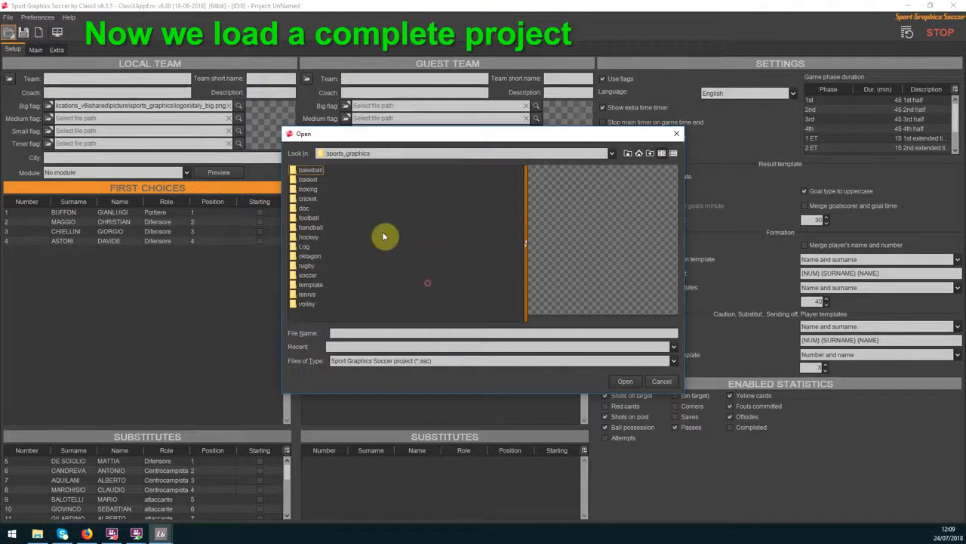
double_click(311, 270)
double_click(303, 172)
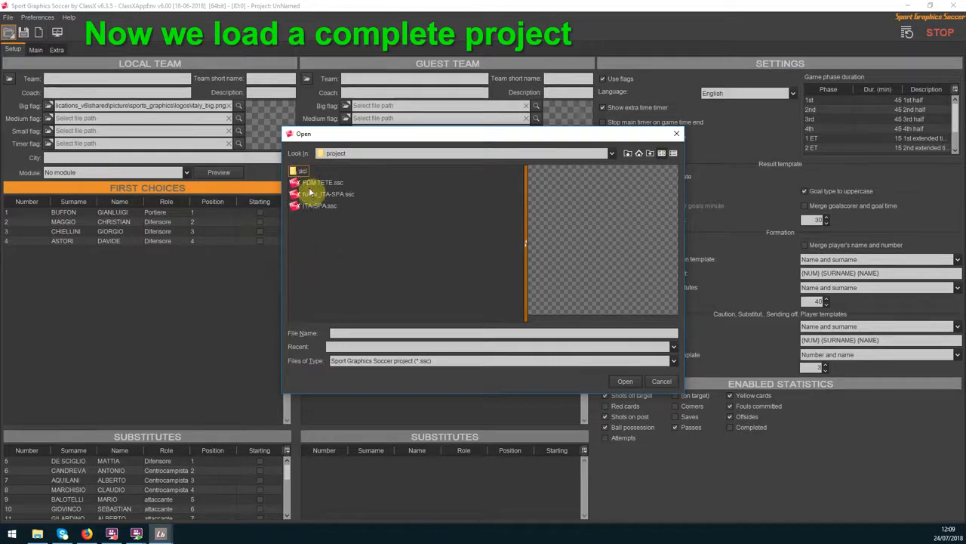
click(316, 205)
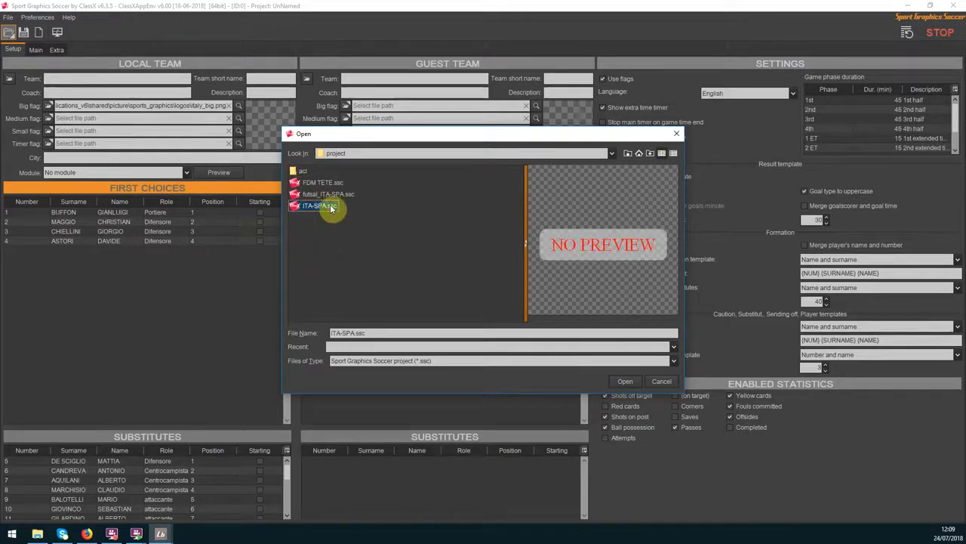
click(623, 382)
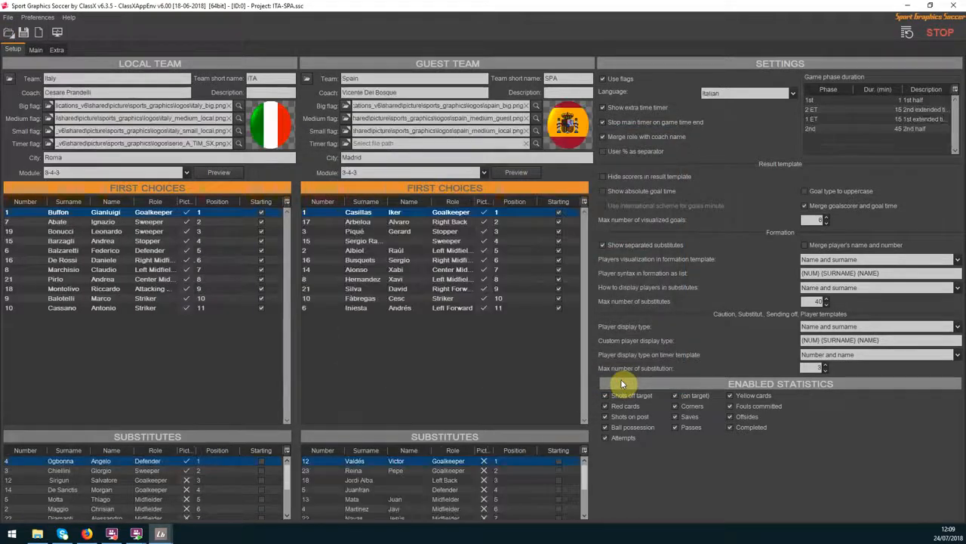
Show the players' pictures in the local first choices of the setup and enlarge both teams' substitutes lists
click(287, 202)
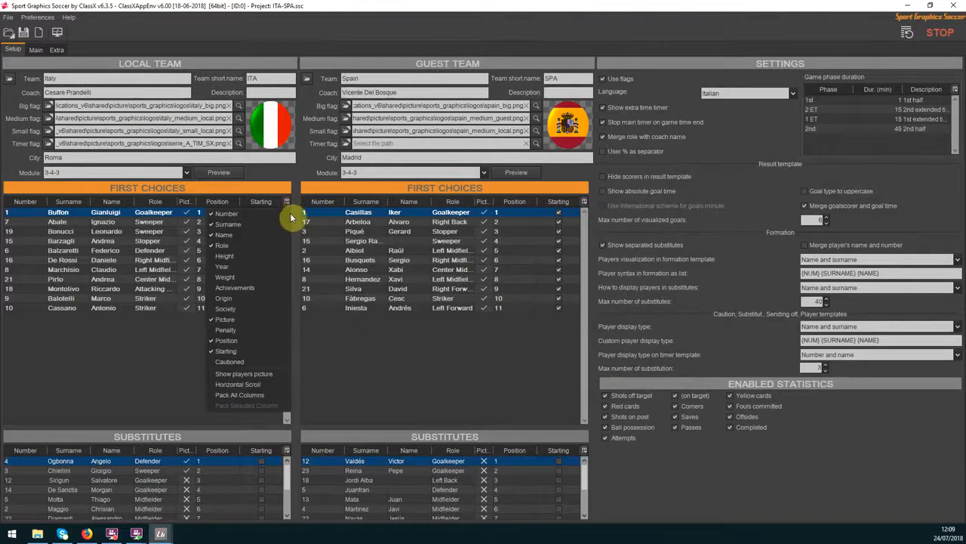
click(268, 375)
scroll(264, 319, down, 5)
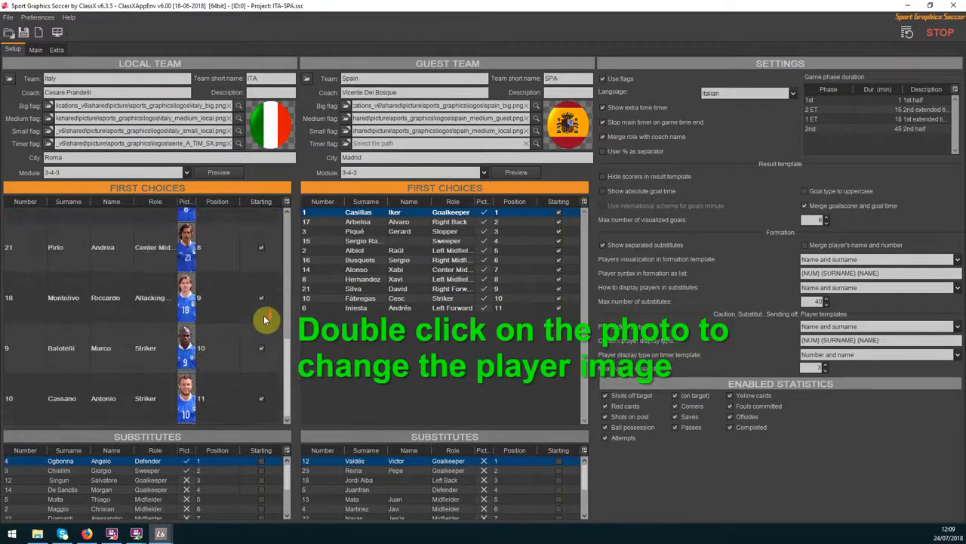
drag(227, 427, 237, 377)
drag(448, 427, 448, 325)
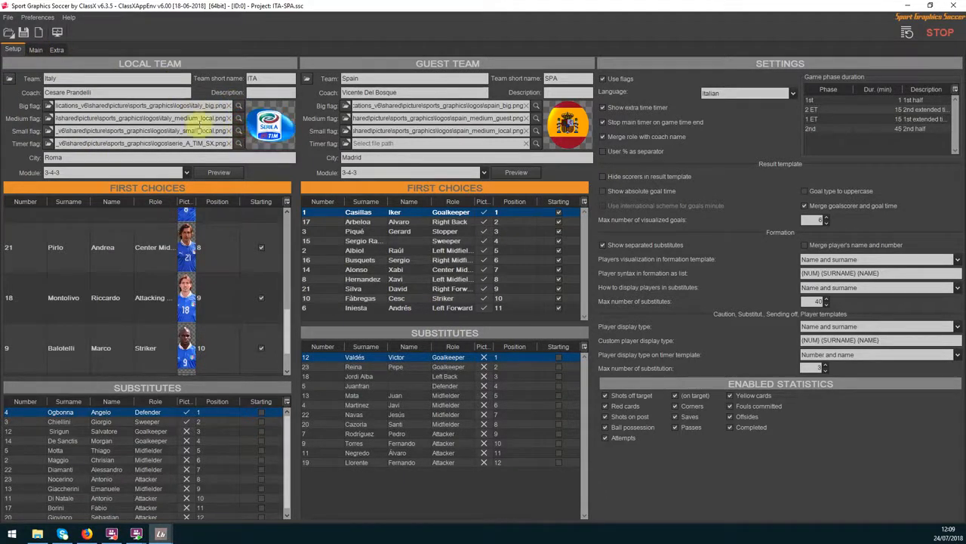
Go to the Main page and show the players' pictures in Italy's first choices
click(32, 51)
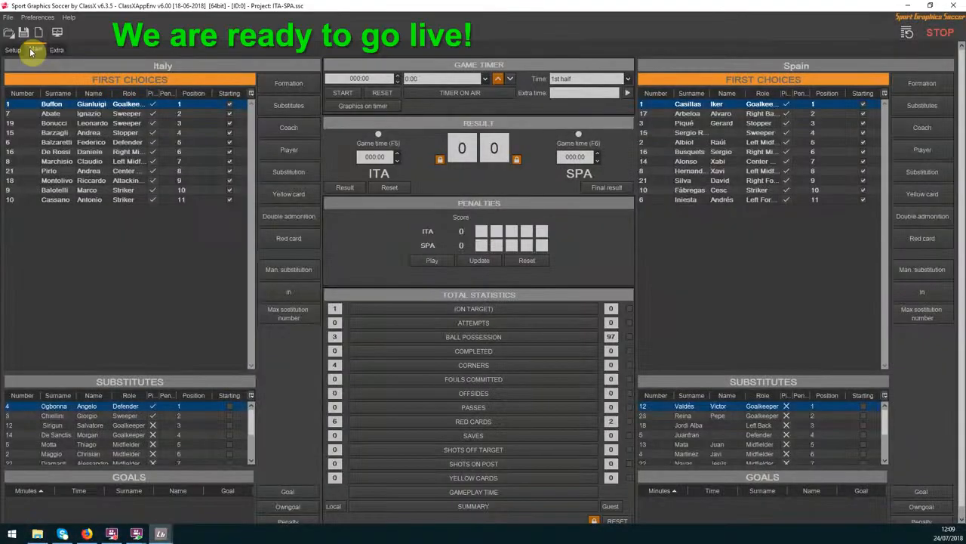
click(251, 92)
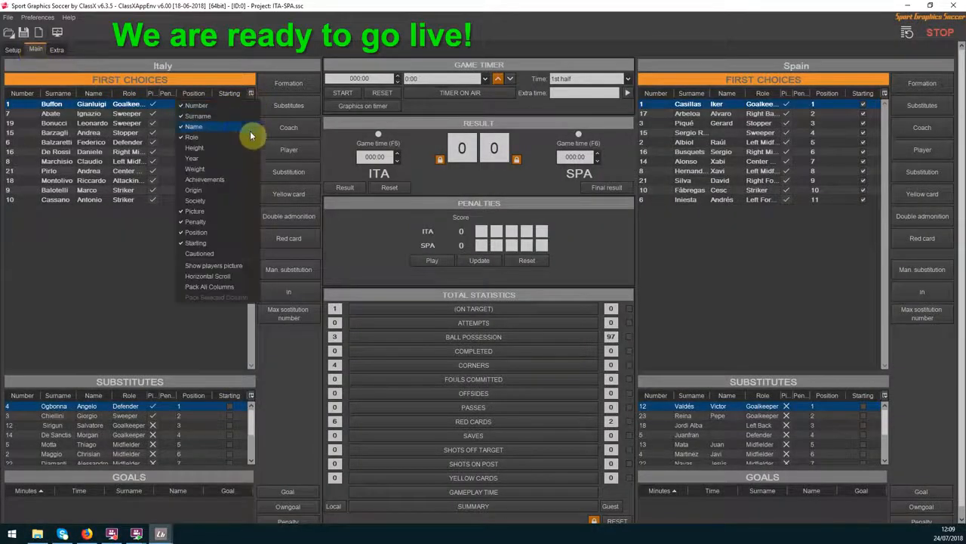
click(232, 268)
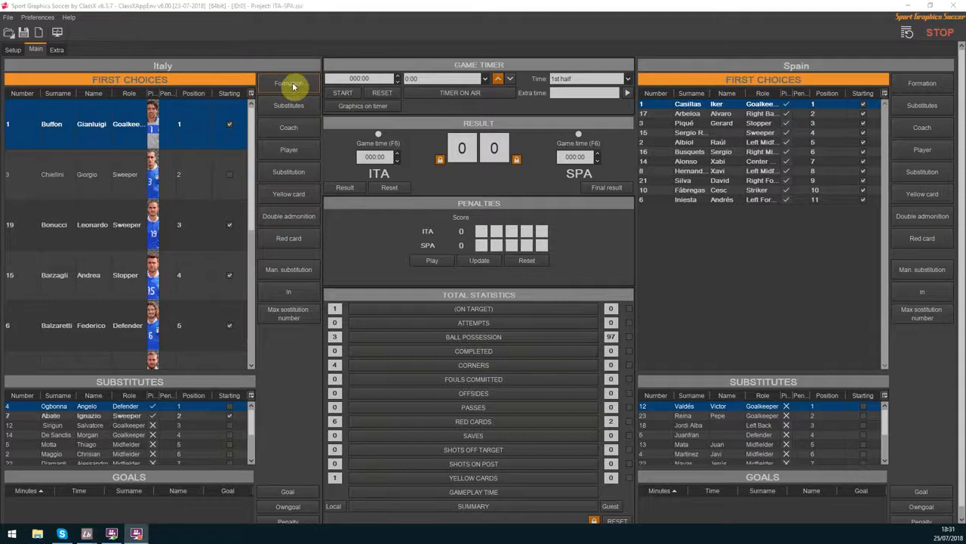
Put the custom stadium content on air from the Extra page and return to the Main page
click(57, 49)
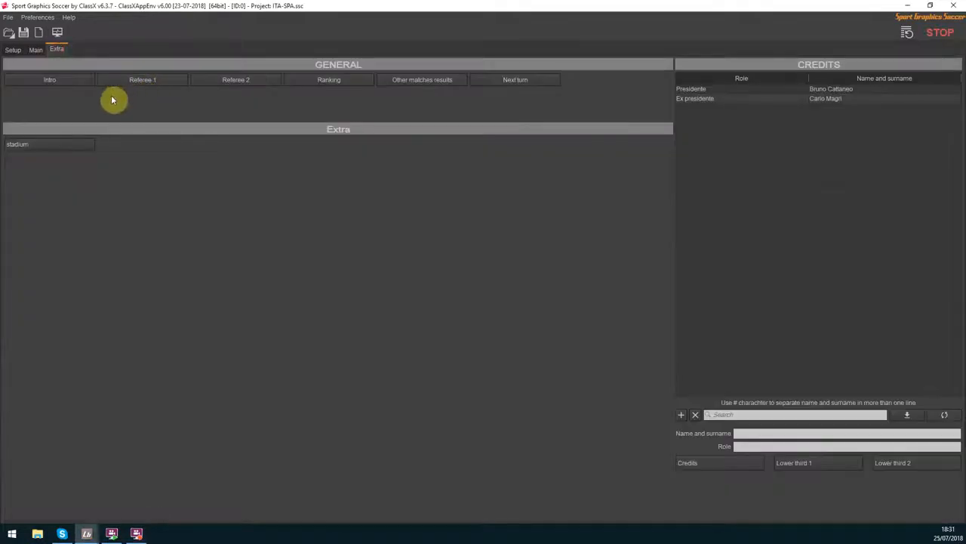
click(72, 143)
click(36, 50)
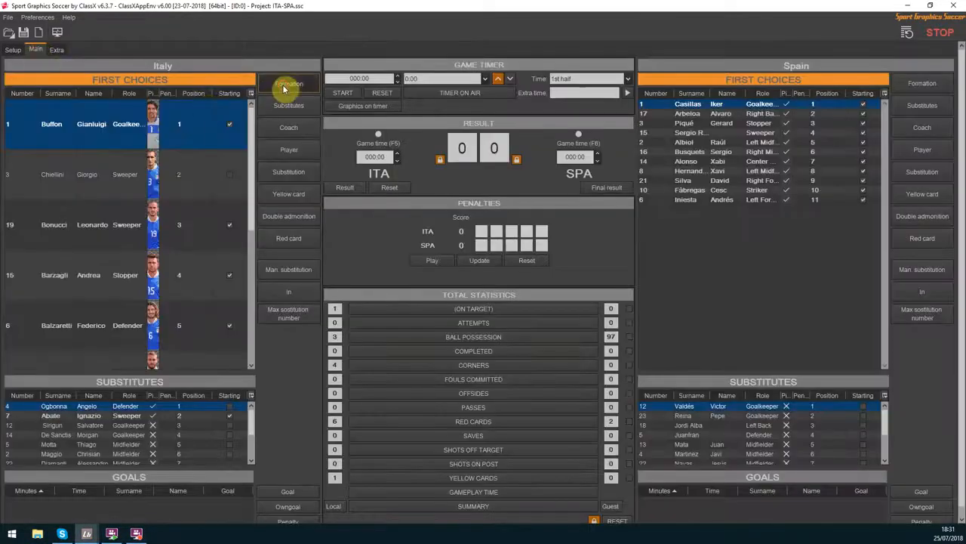
Unmaximize the soccer window, move it beside the LiveBoard output, and take Italy's formation graphic off air
double_click(298, 13)
drag(346, 10, 783, 24)
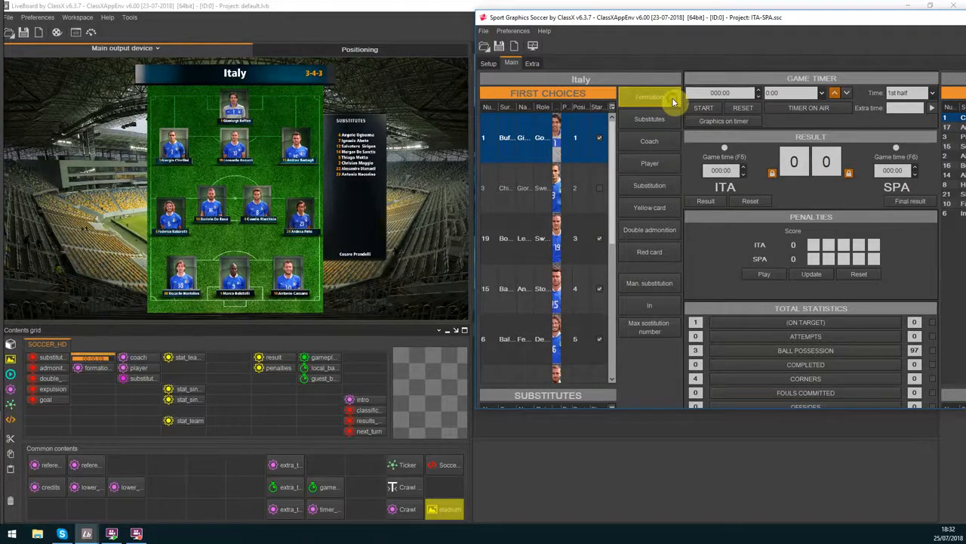
click(671, 105)
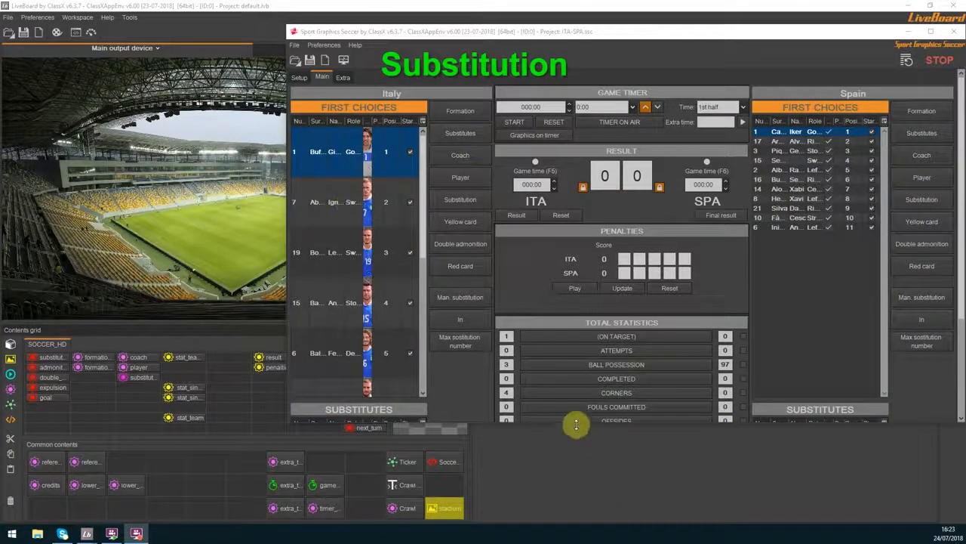
Enlarge the soccer window and substitute Italy's first-choice player 7 with substitute 3, airing the substitution graphic
drag(576, 423, 583, 506)
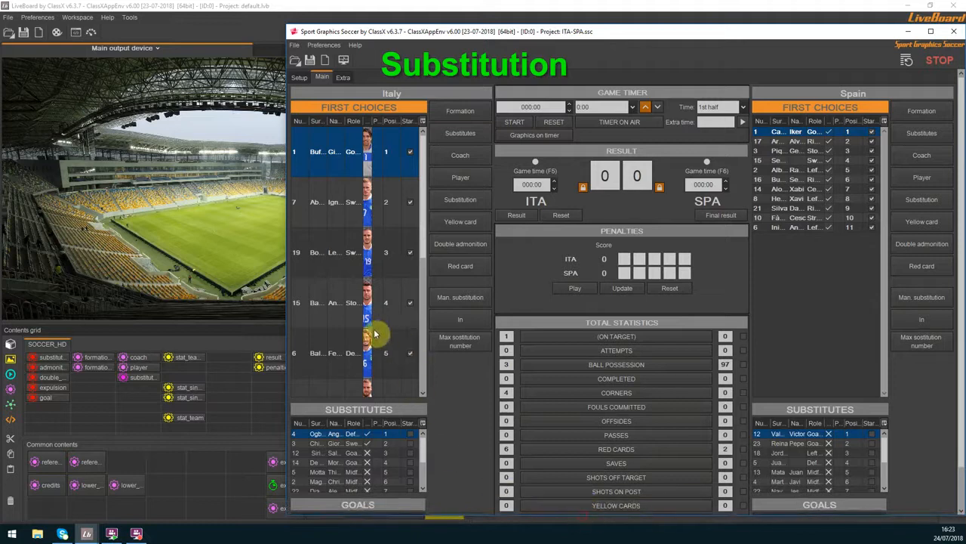
drag(285, 318, 191, 318)
click(255, 207)
scroll(271, 351, down, 3)
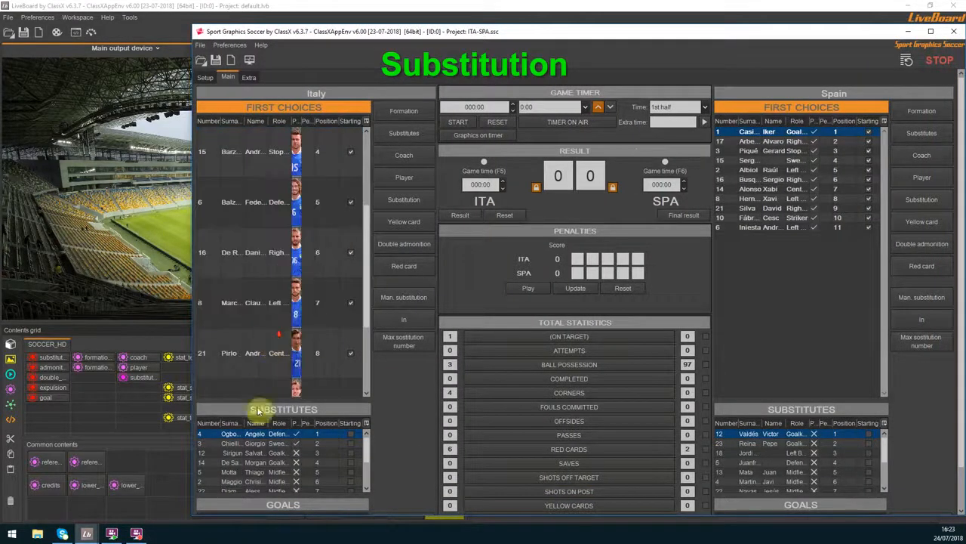
click(257, 445)
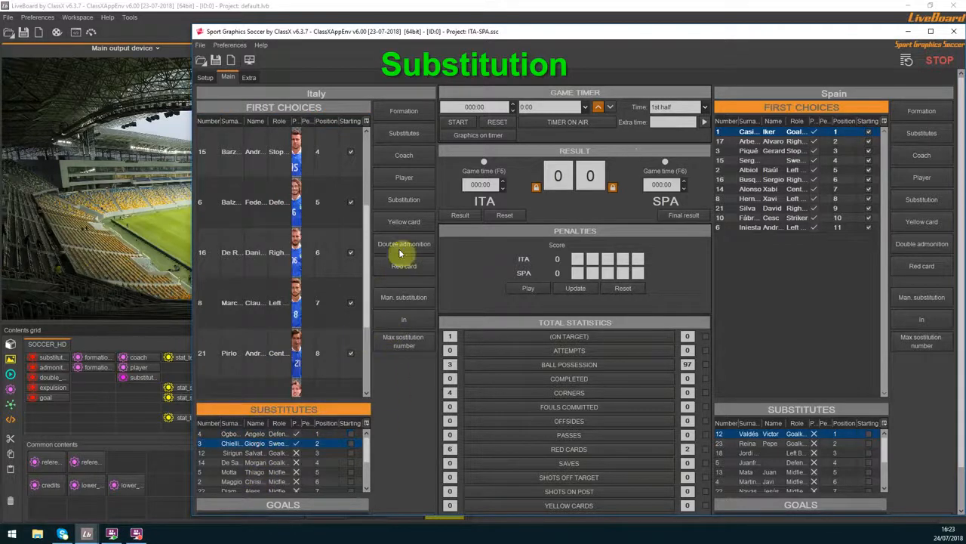
click(415, 206)
Move the soccer window off the LiveBoard output and resume the paused substitution graphic until it ends
drag(327, 35, 538, 32)
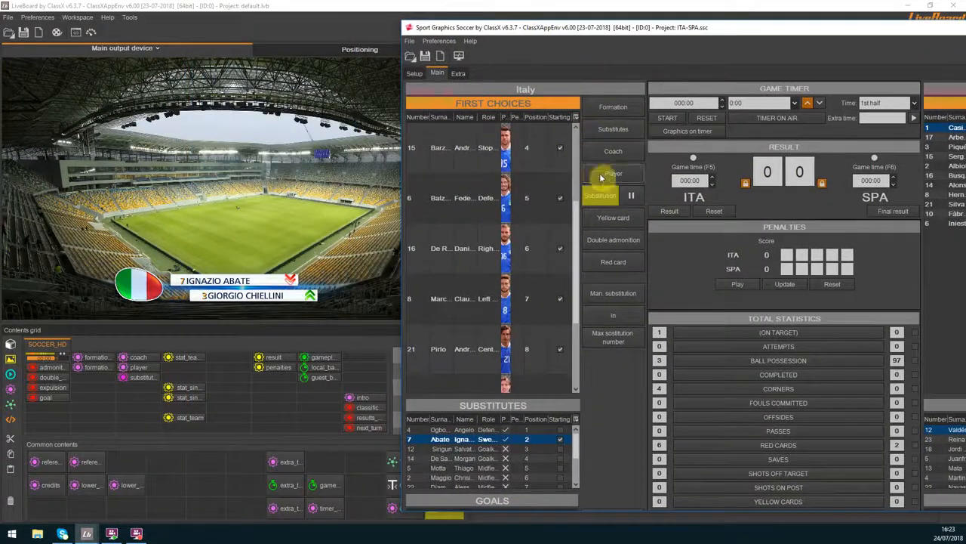
click(631, 194)
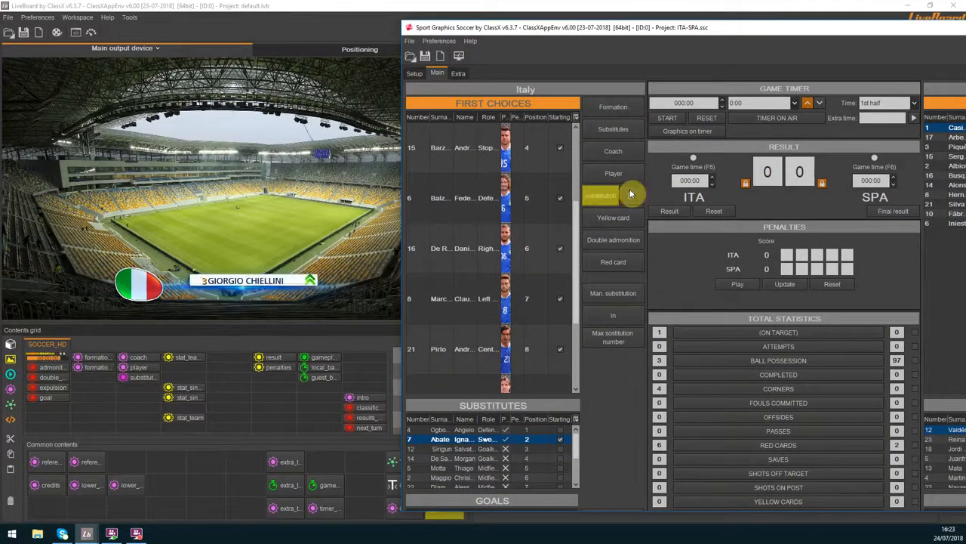
click(630, 193)
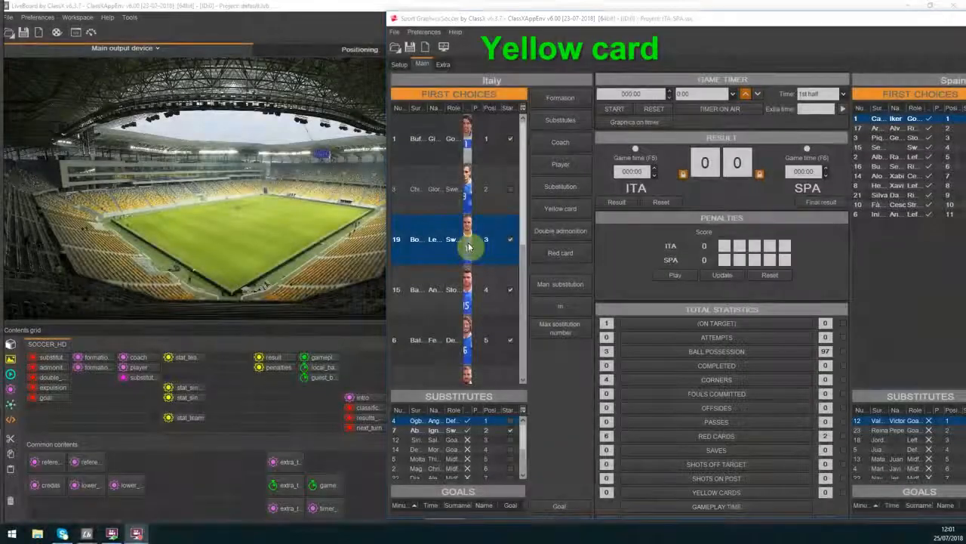
Give Italy's player 19 a yellow card, end its graphic, and air the total yellow cards statistic
click(468, 246)
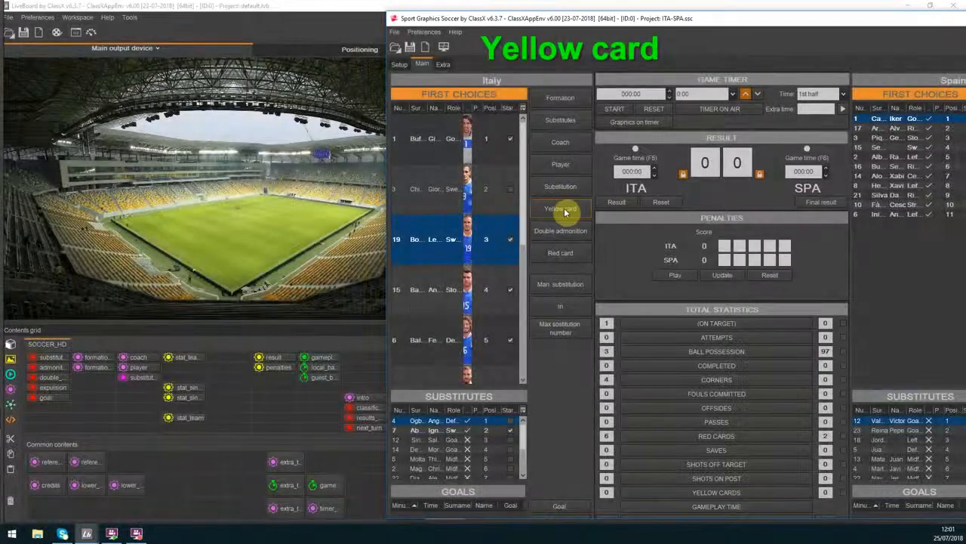
click(565, 209)
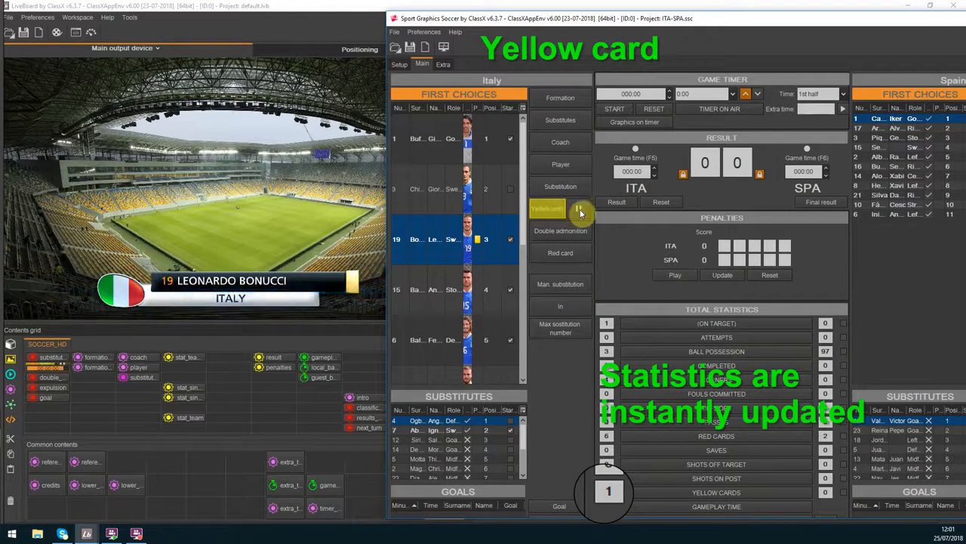
click(581, 210)
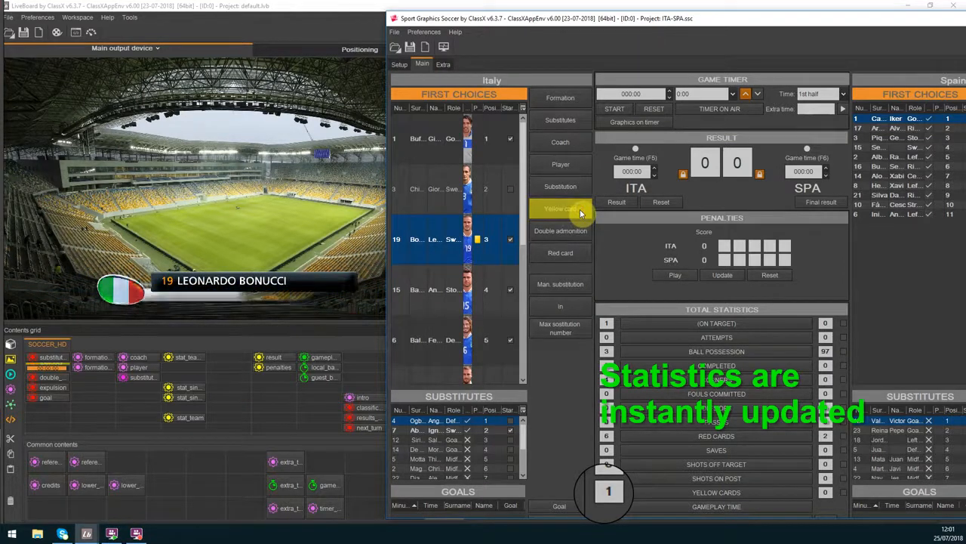
click(657, 494)
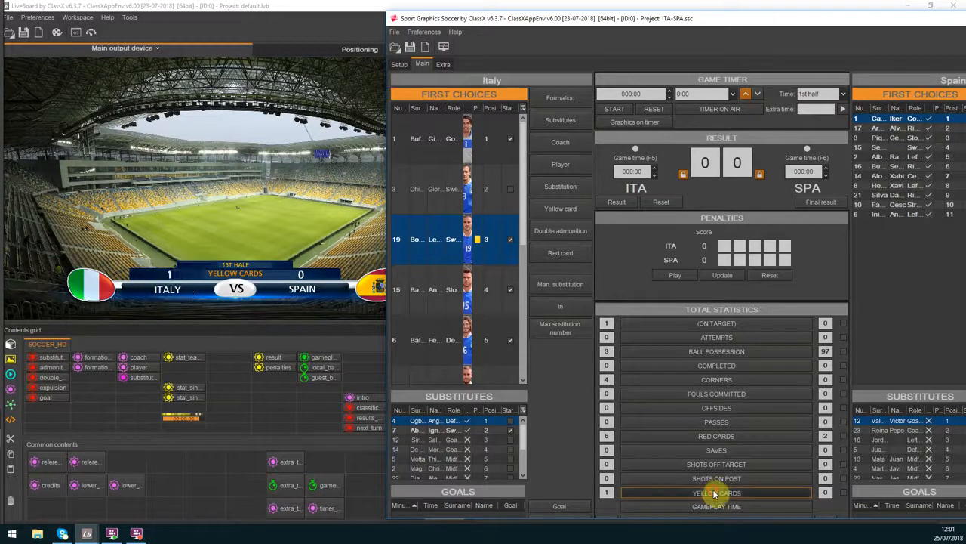
Air the Intro graphic from the Extra page and take it off air again
click(399, 66)
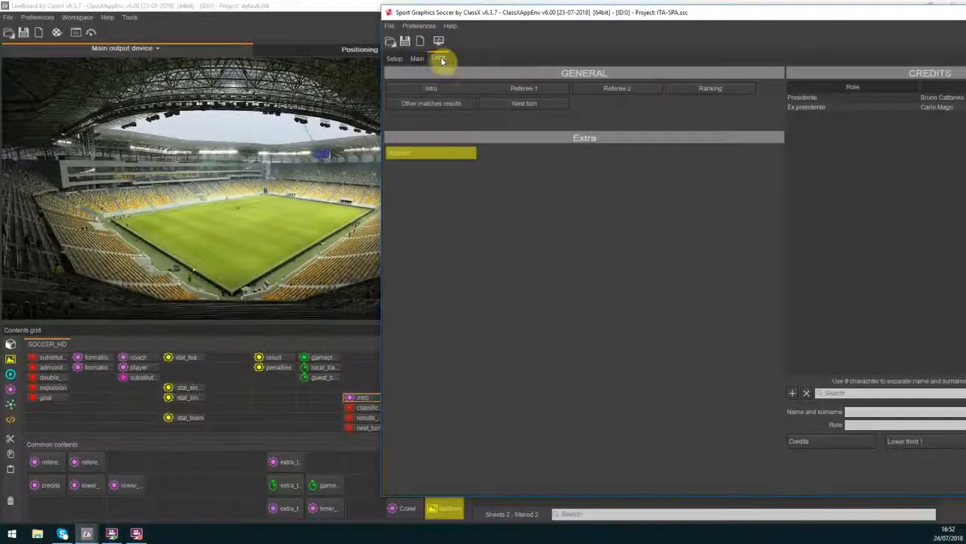
click(462, 89)
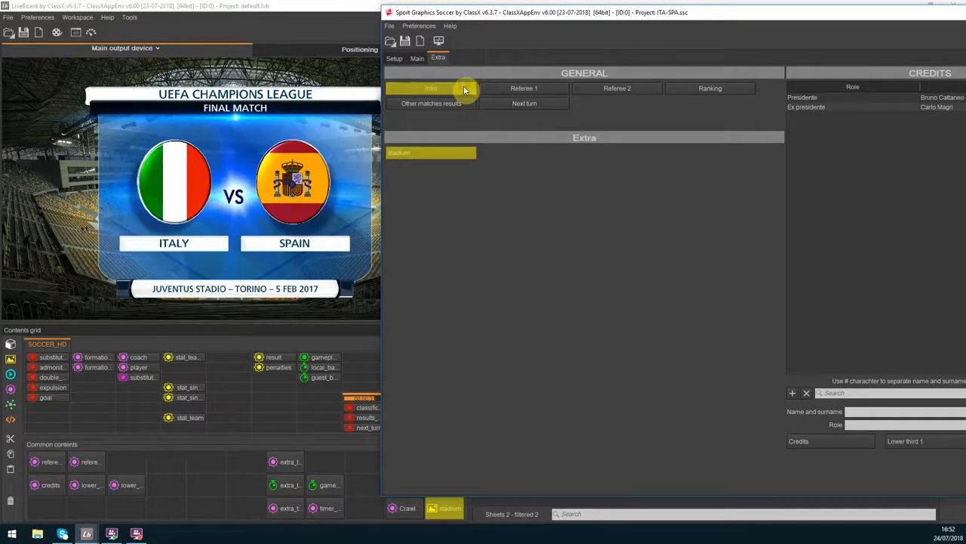
click(464, 88)
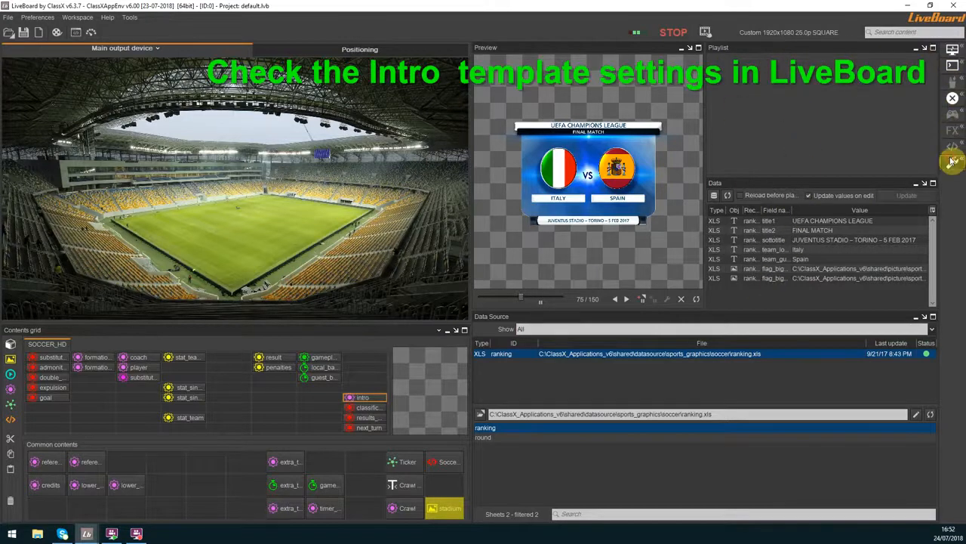
Open the Intro template's ranking.xls data source from LiveBoard and set cell A35 to "JUVENTUS STADIO – TORINO – 5 FEB 2019"
click(953, 162)
click(952, 161)
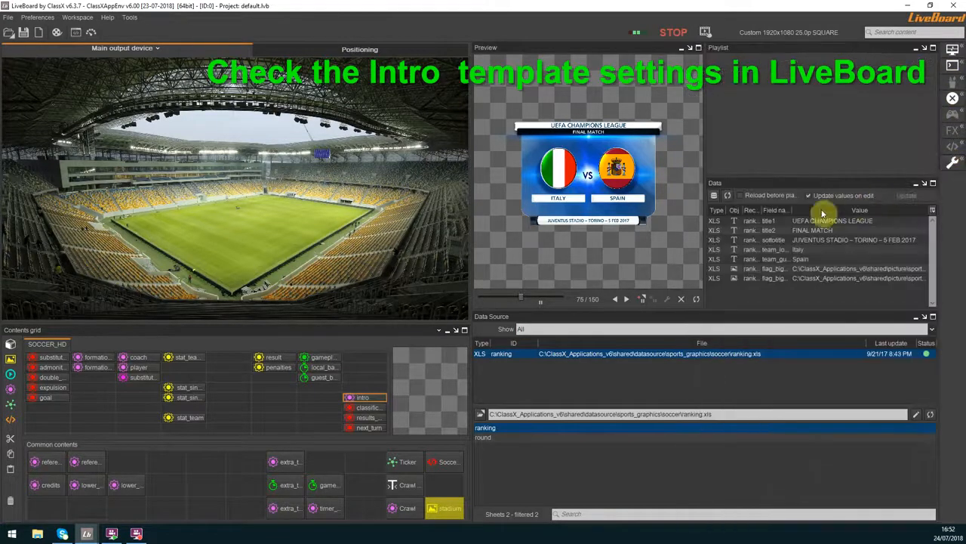
click(916, 414)
click(501, 284)
click(479, 289)
click(38, 342)
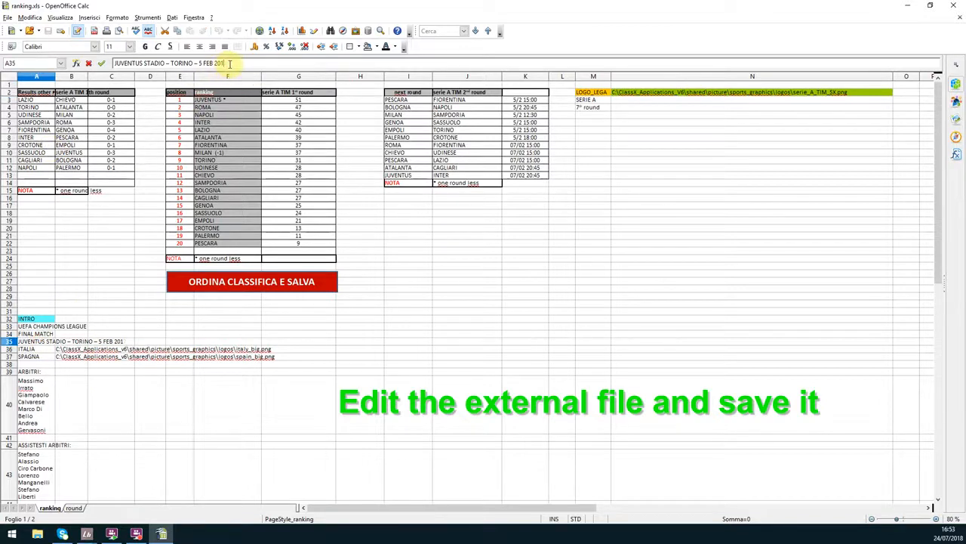
click(53, 207)
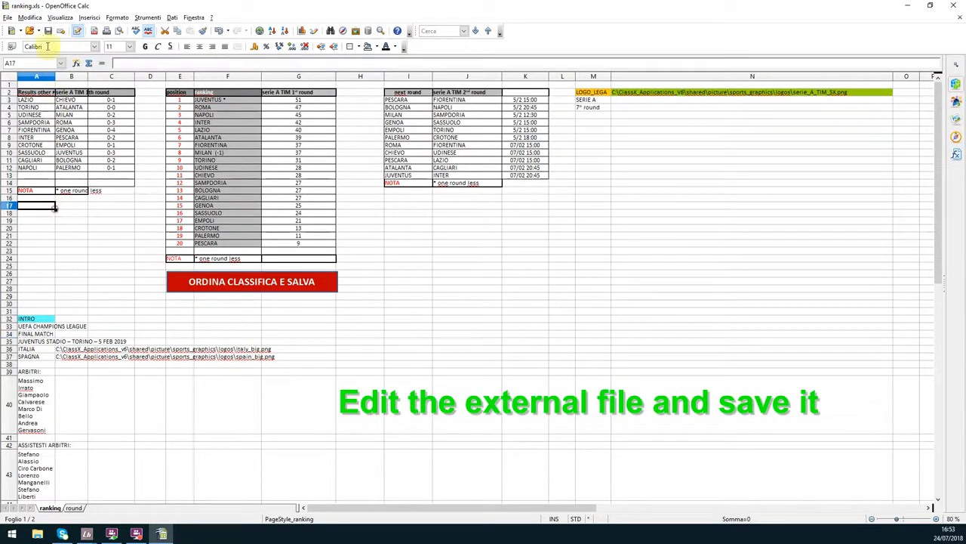
Close the ranking.xls spreadsheet, reload the ranking data source in LiveBoard, and select the Intro's sottotitle value
click(951, 6)
click(930, 413)
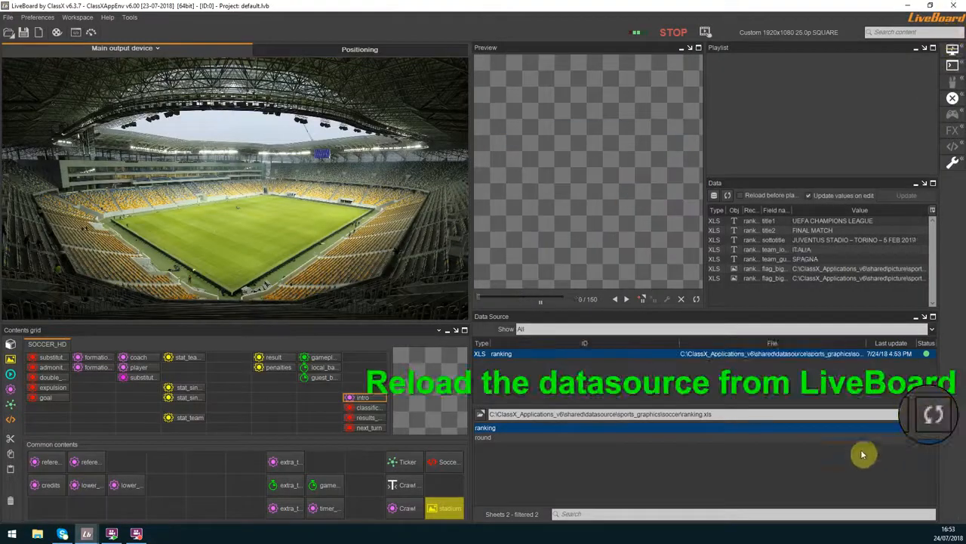
click(894, 239)
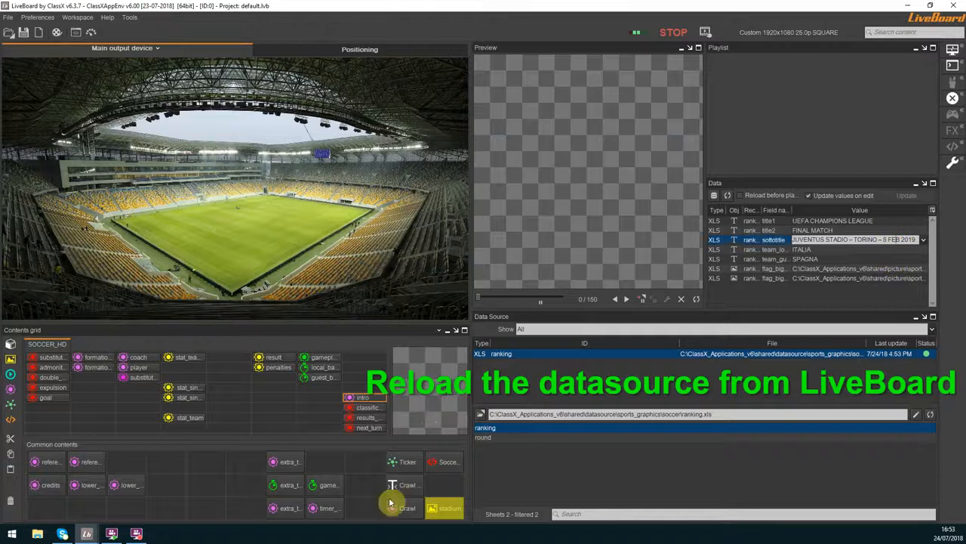
Switch to Sport Graphics Soccer, air the Intro graphic with the reloaded data, and take it off air
click(110, 534)
click(405, 500)
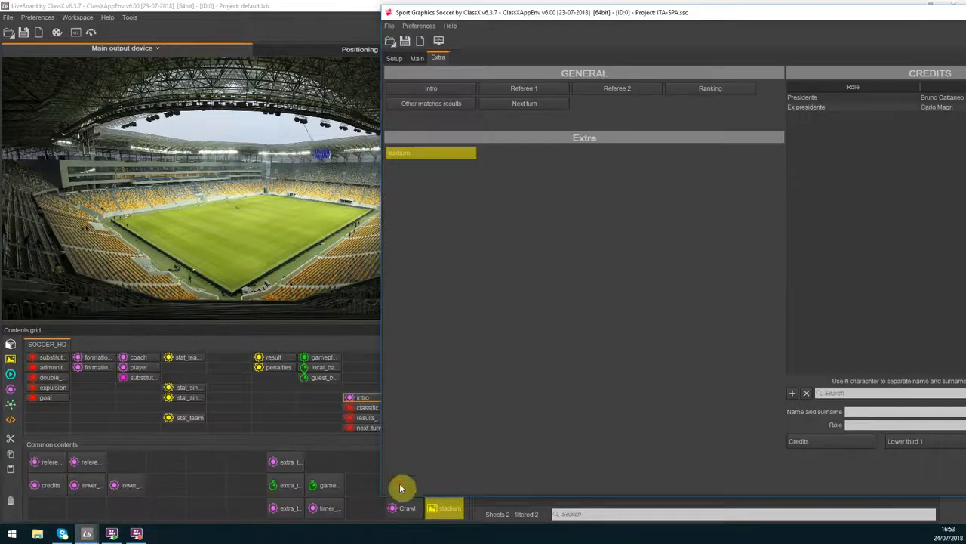
click(442, 88)
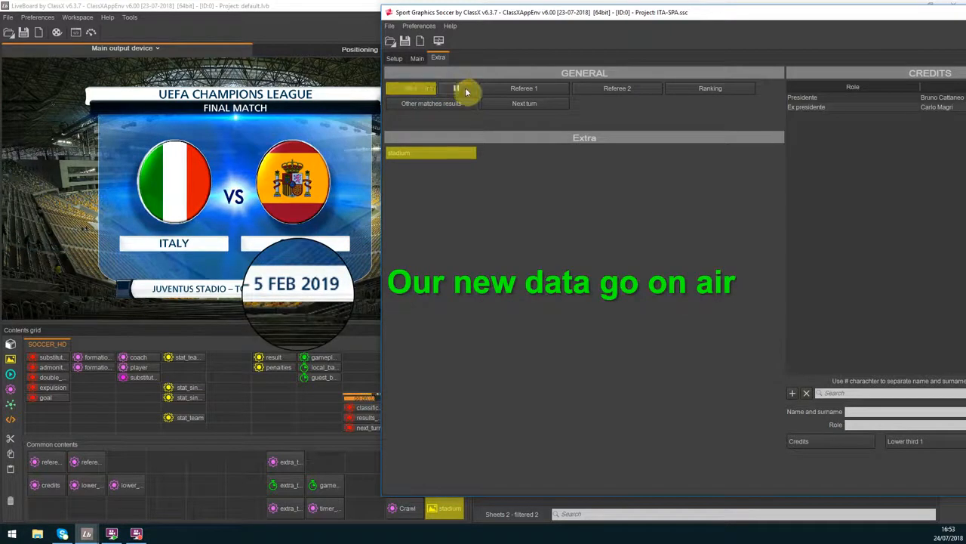
click(467, 91)
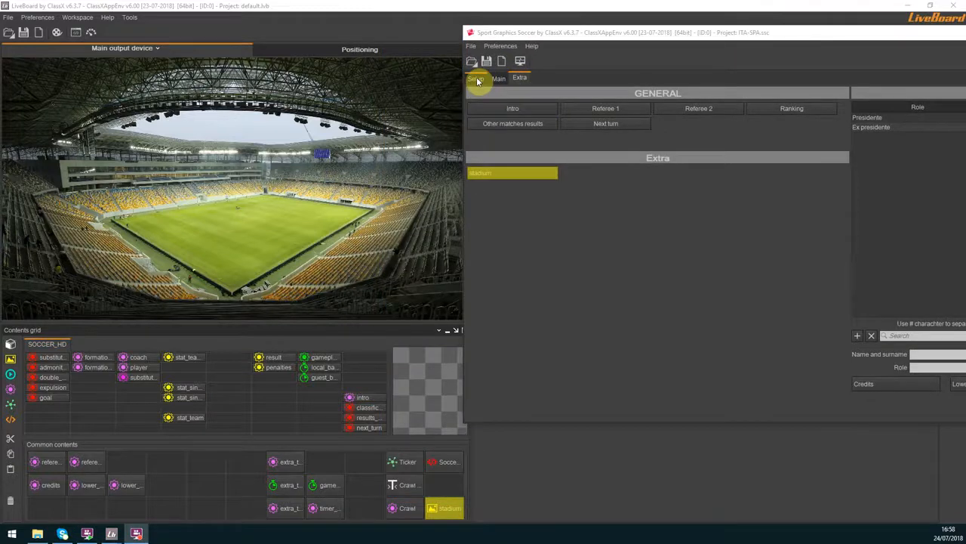
Save the soccer project over the existing ITA-SPA.ssc in the project folder and close Sport Graphics Soccer
click(476, 79)
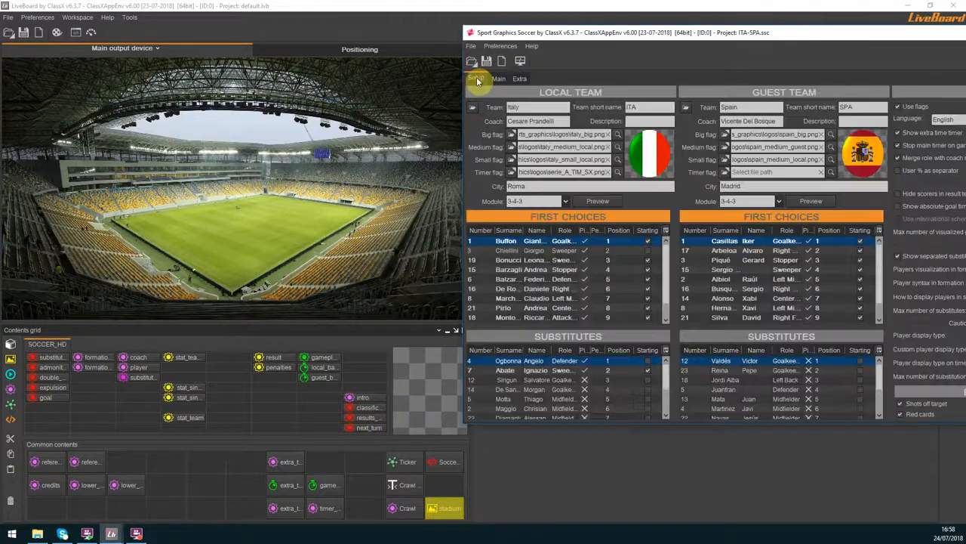
double_click(496, 34)
click(7, 17)
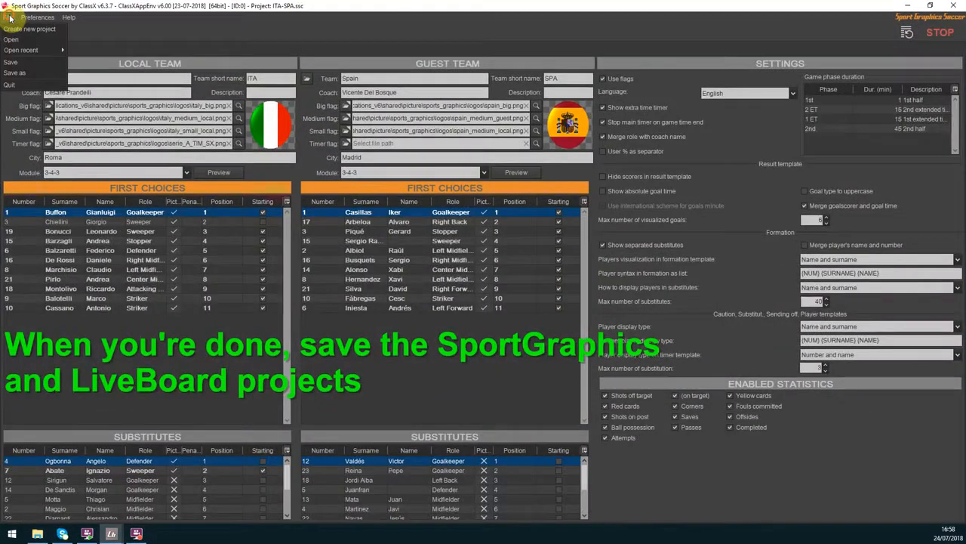
click(12, 73)
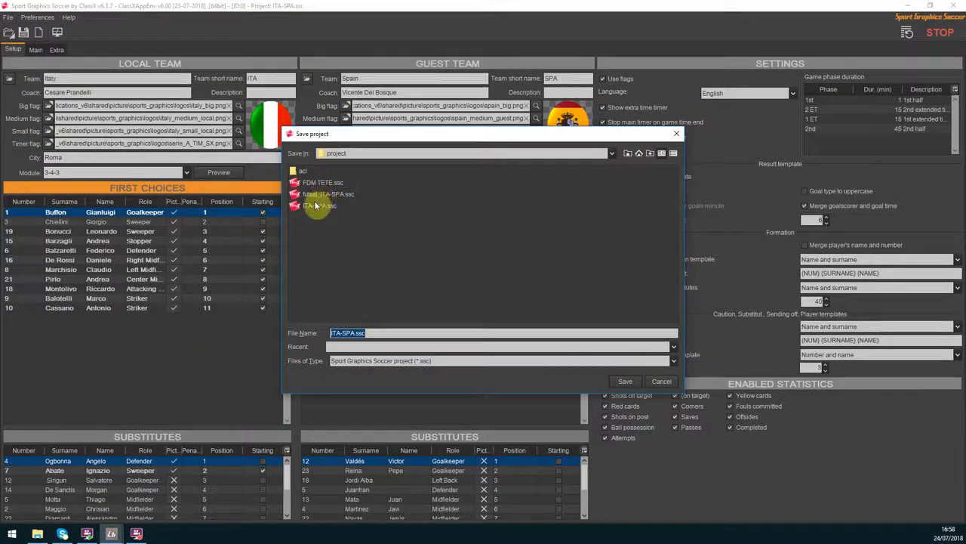
click(348, 154)
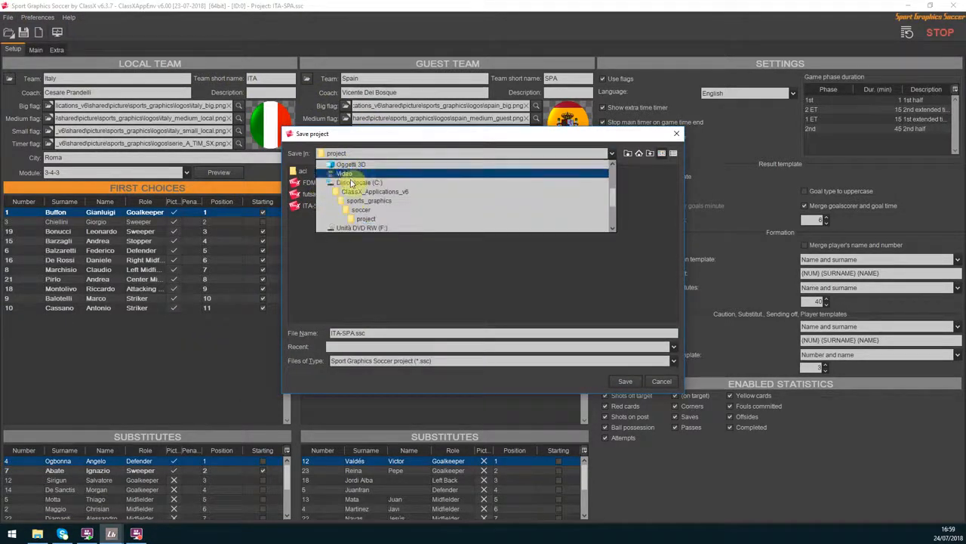
click(355, 219)
click(317, 206)
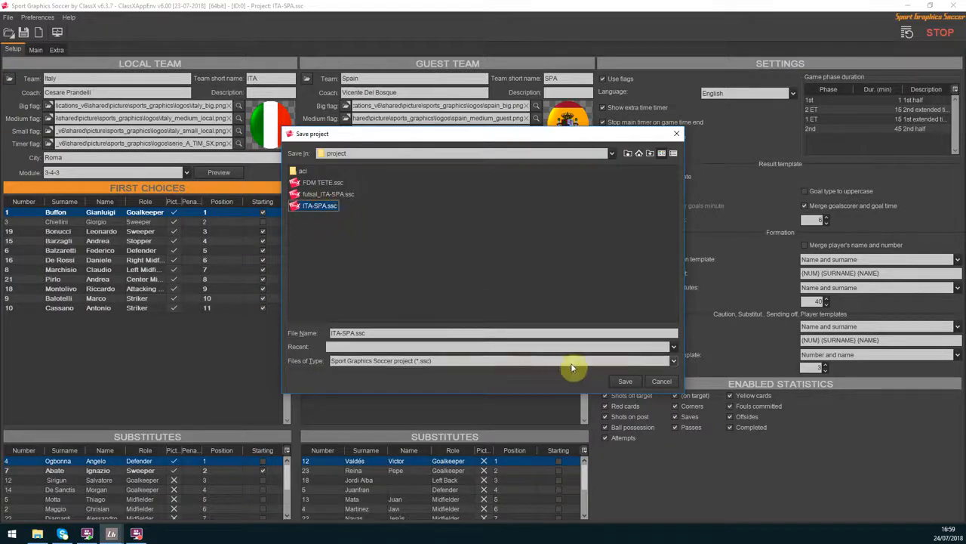
click(633, 386)
click(471, 296)
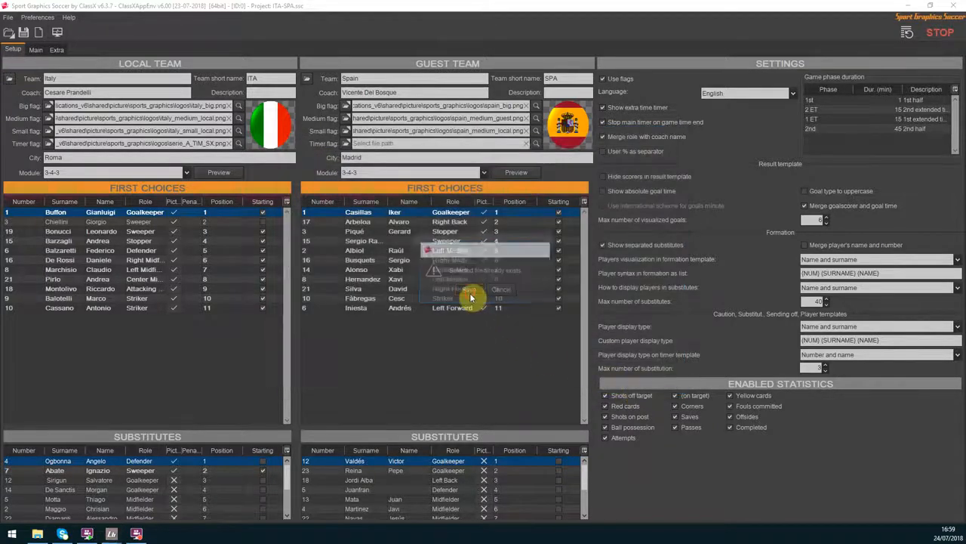
click(472, 279)
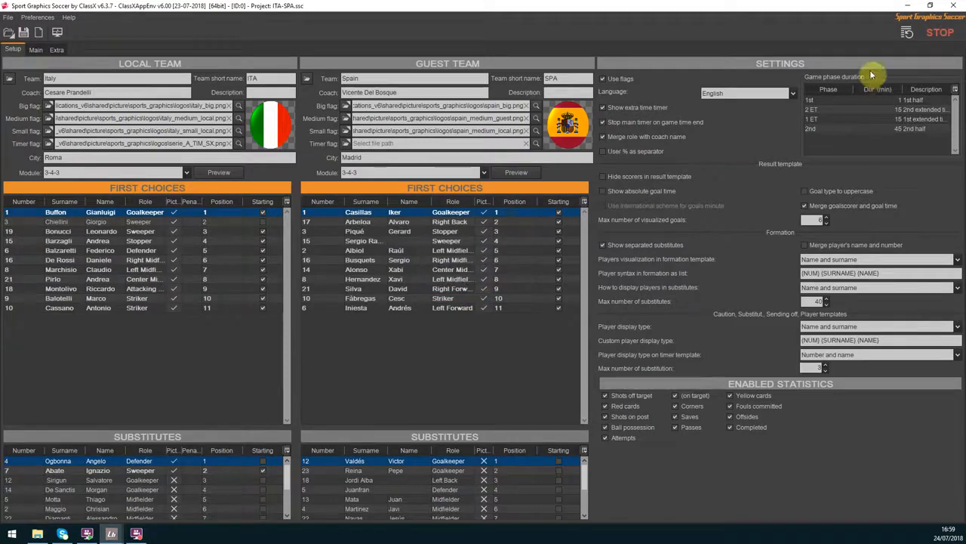
click(957, 9)
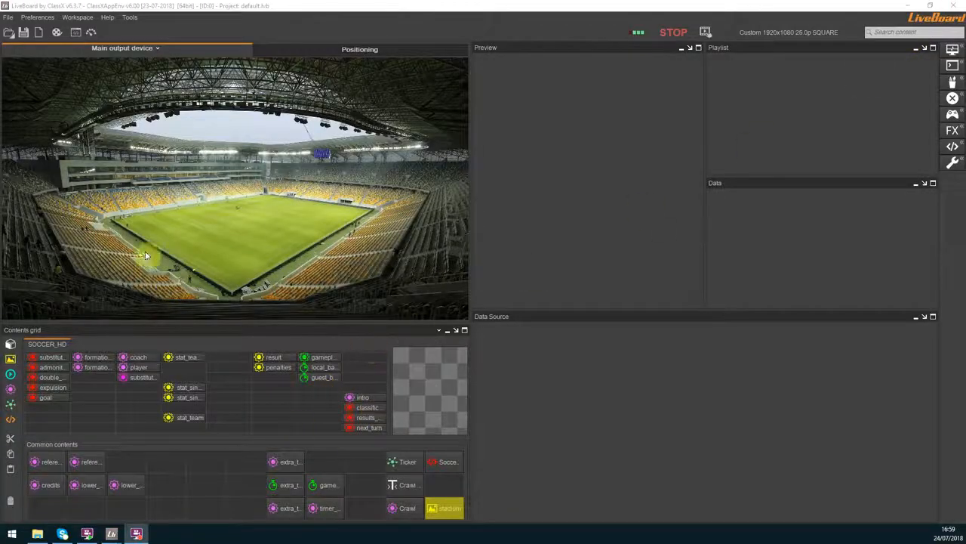
Save the LiveBoard project and close LiveBoard, confirming the exit with the stadium content still on air
click(26, 37)
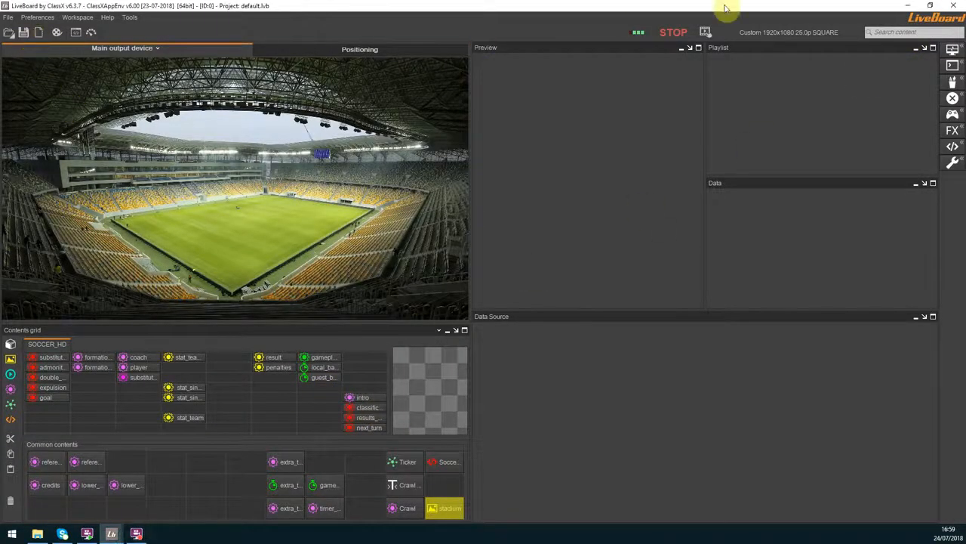
click(952, 6)
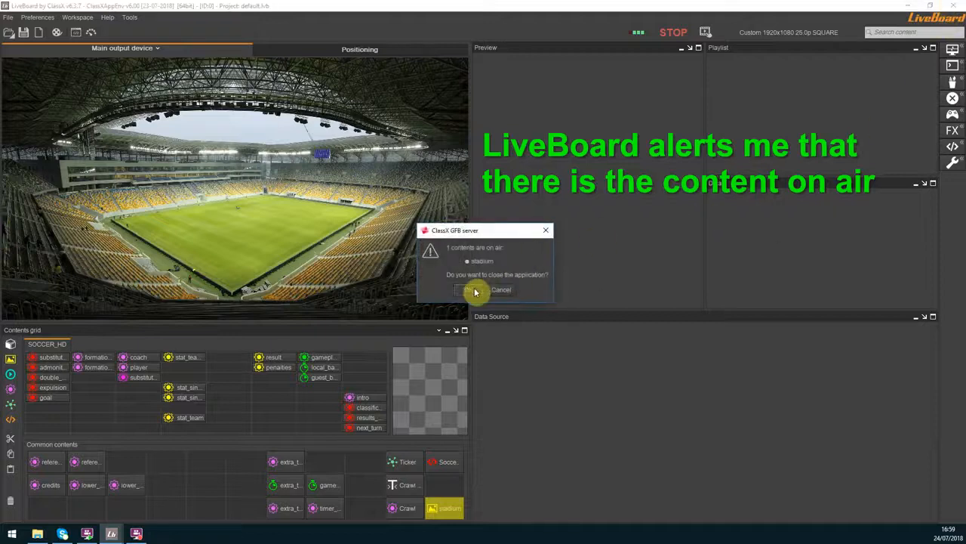
click(472, 290)
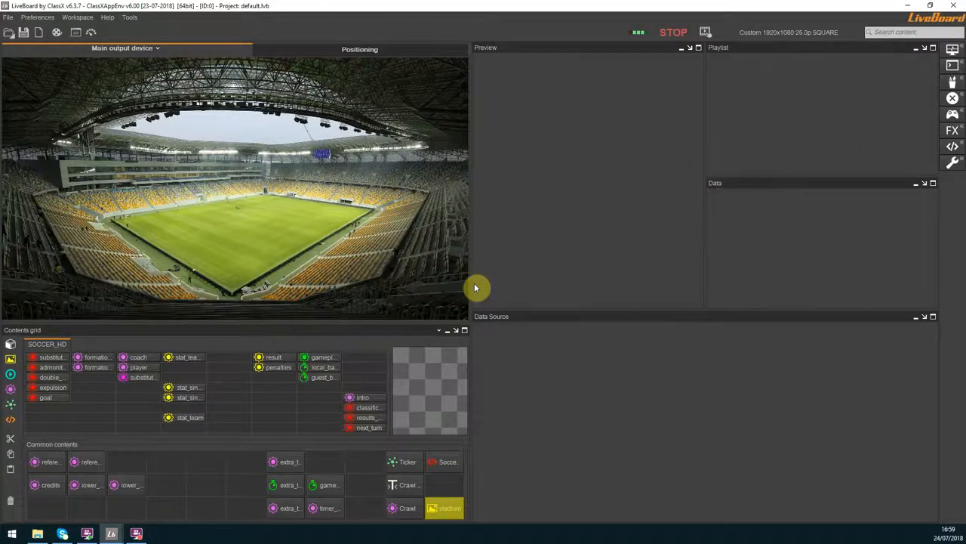